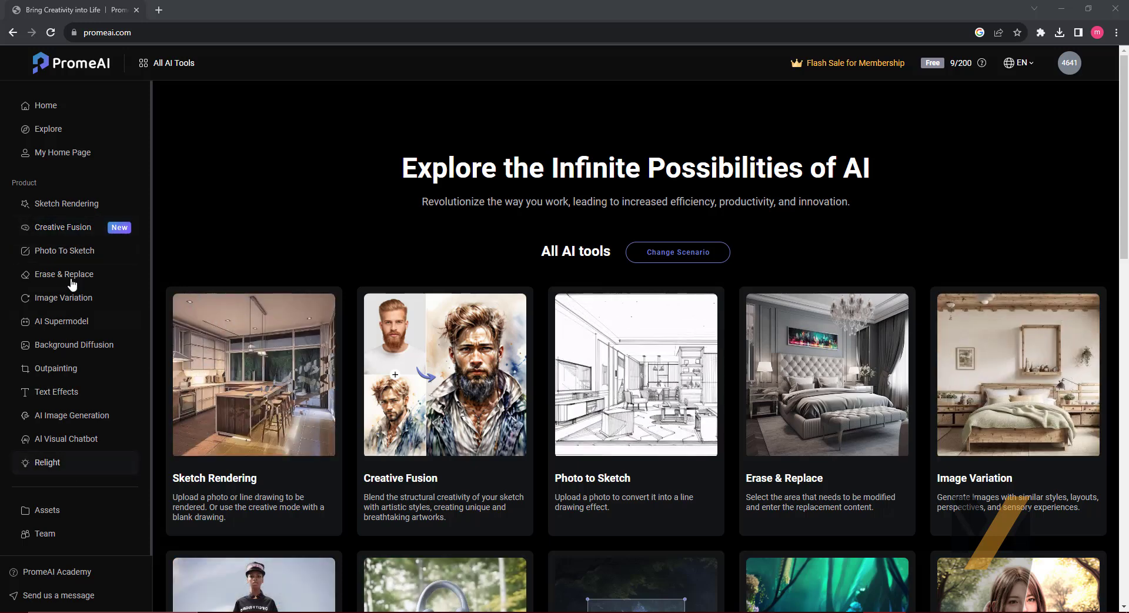
- Load the interior sketch into Sketch Rendering and open the Interior Design > Bedroom styles
left_click(63, 206)
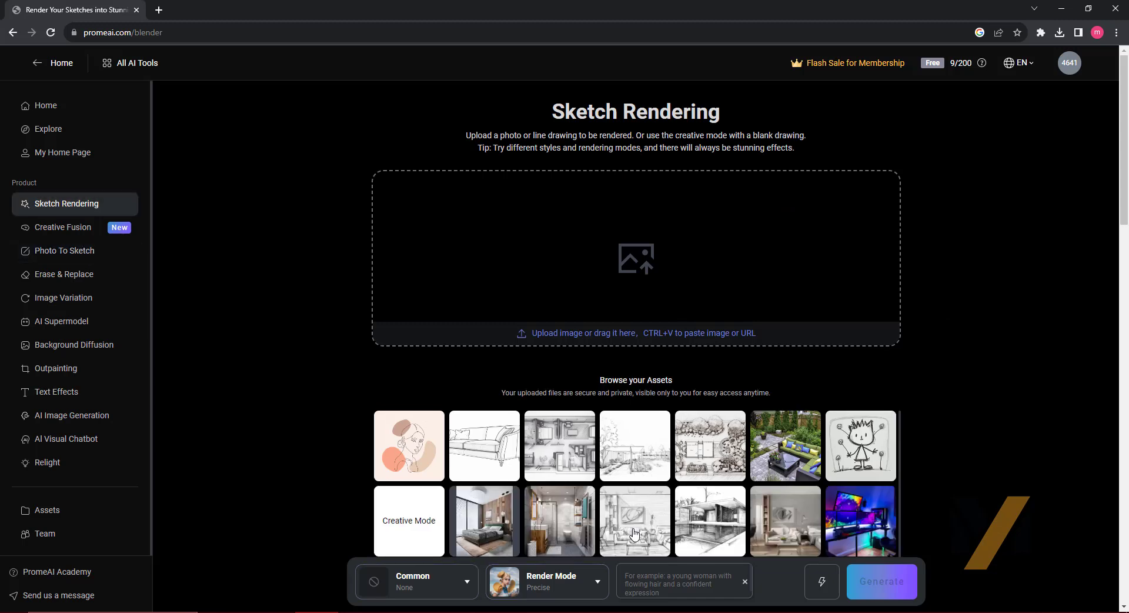
left_click(625, 533)
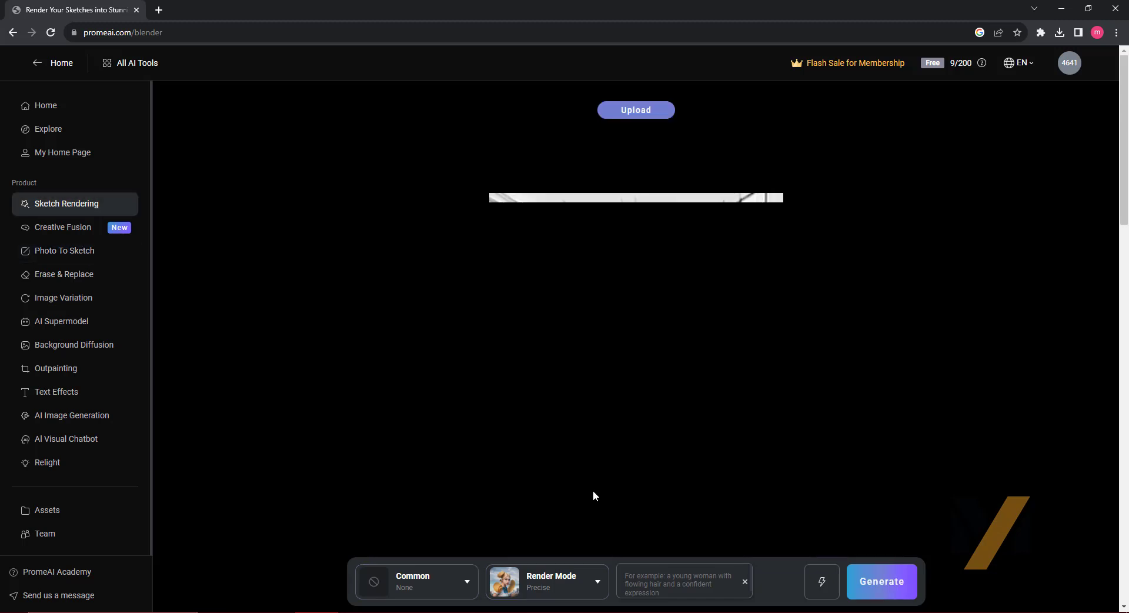
left_click(469, 583)
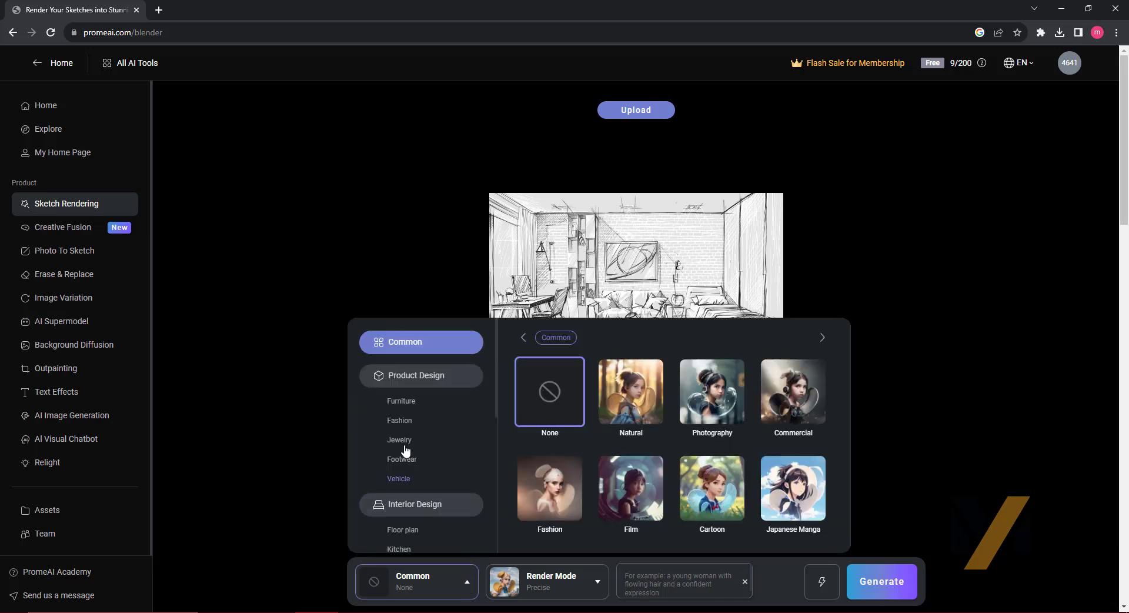
left_click(411, 386)
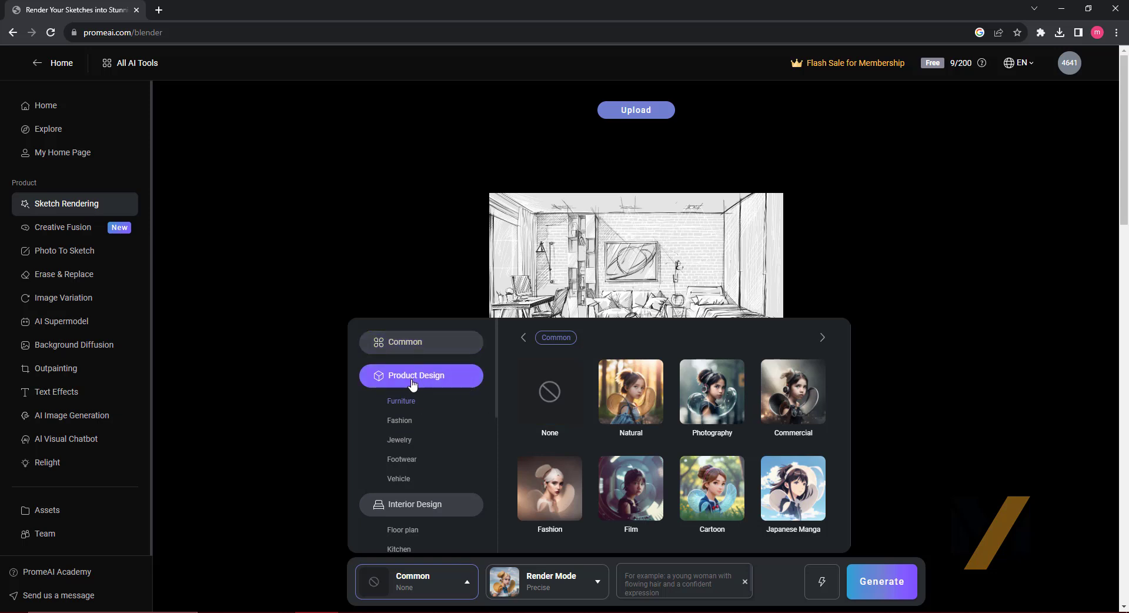
left_click(425, 510)
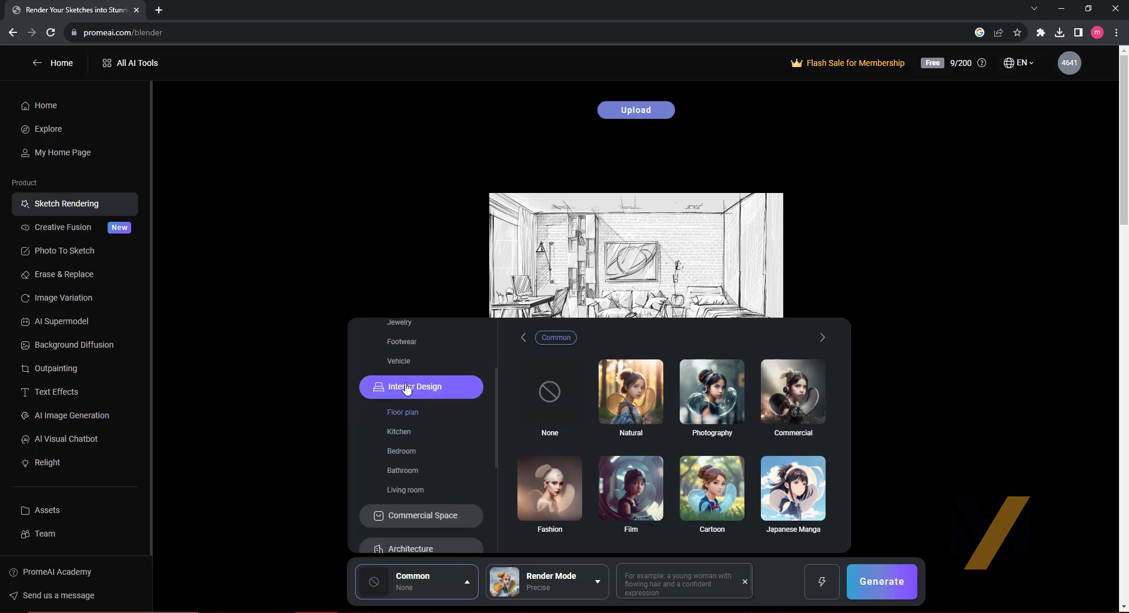
left_click(418, 491)
left_click(398, 461)
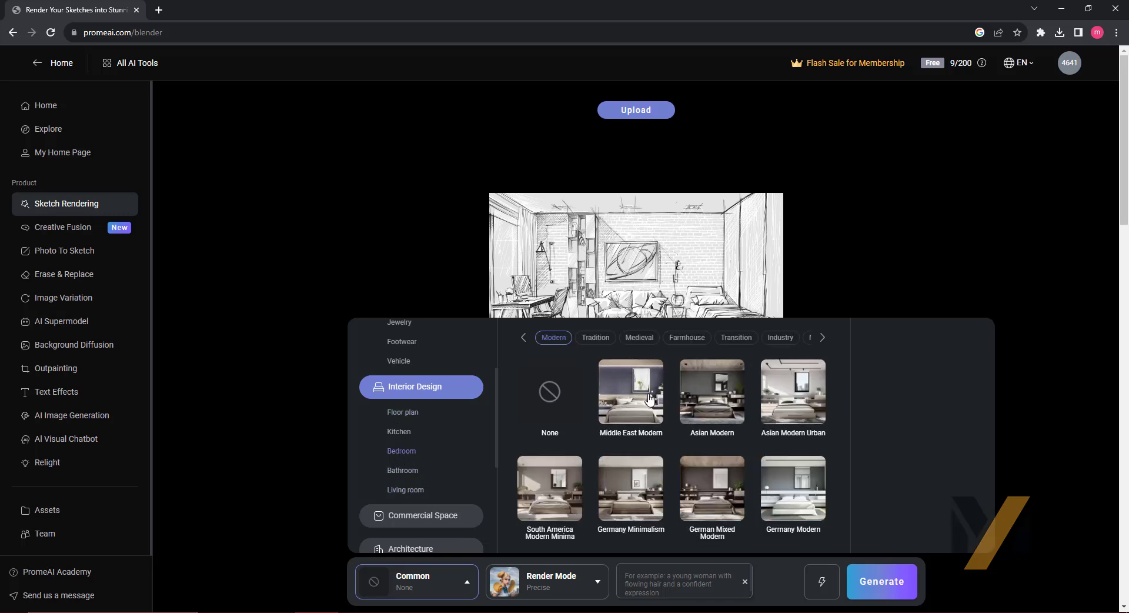
mouse_move(712, 488)
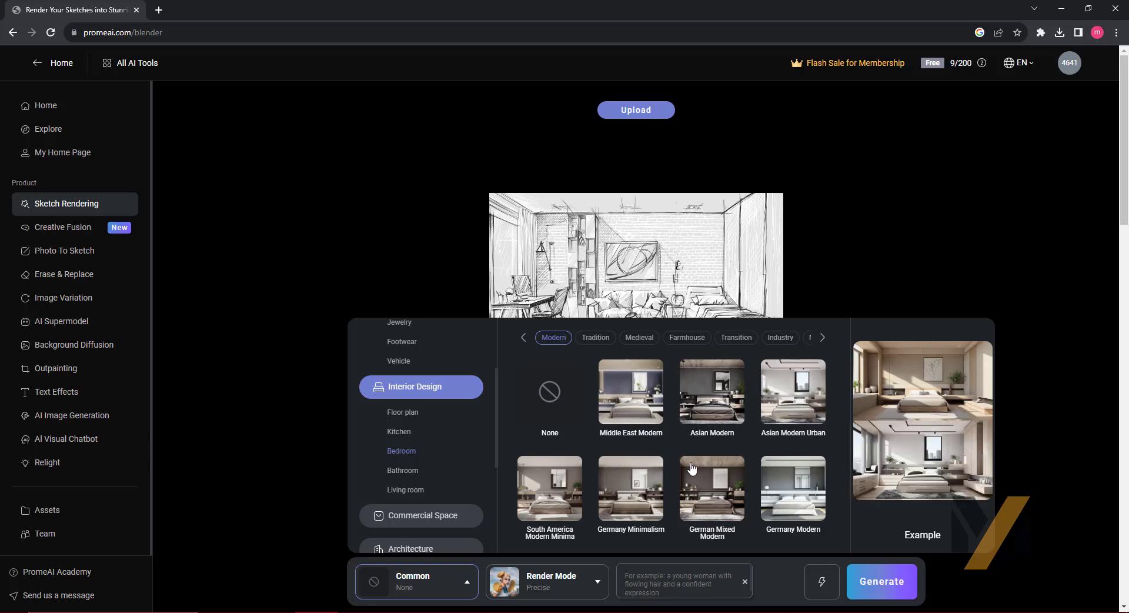
- Choose the Modern bedroom style Asian Modern Urban
scroll(705, 435, "down", 2)
scroll(670, 456, "down", 1)
scroll(653, 458, "down", 1)
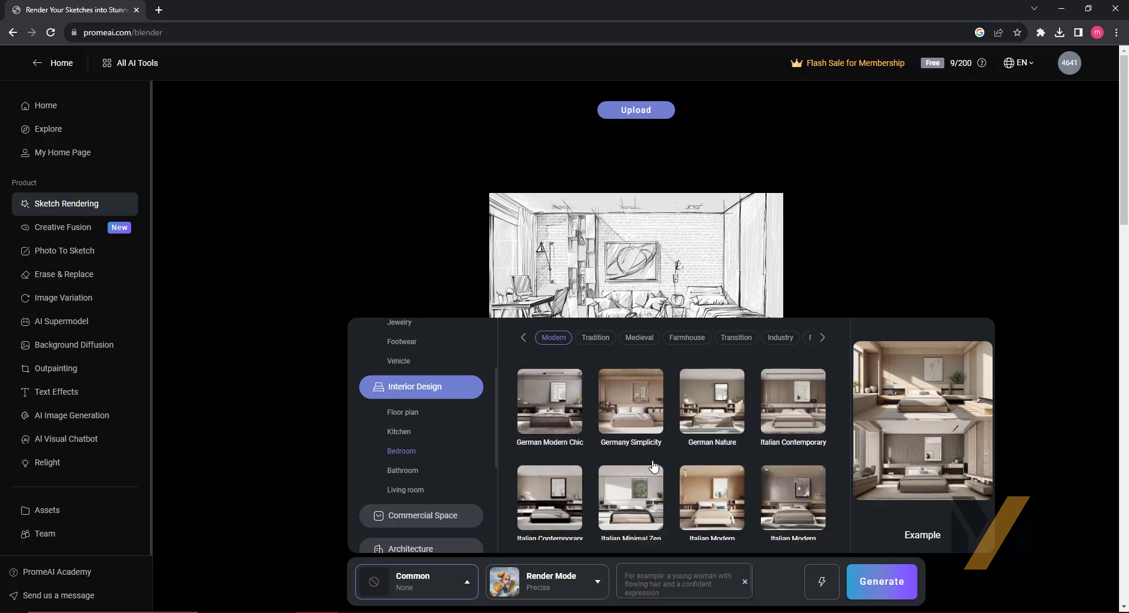
scroll(641, 441, "down", 2)
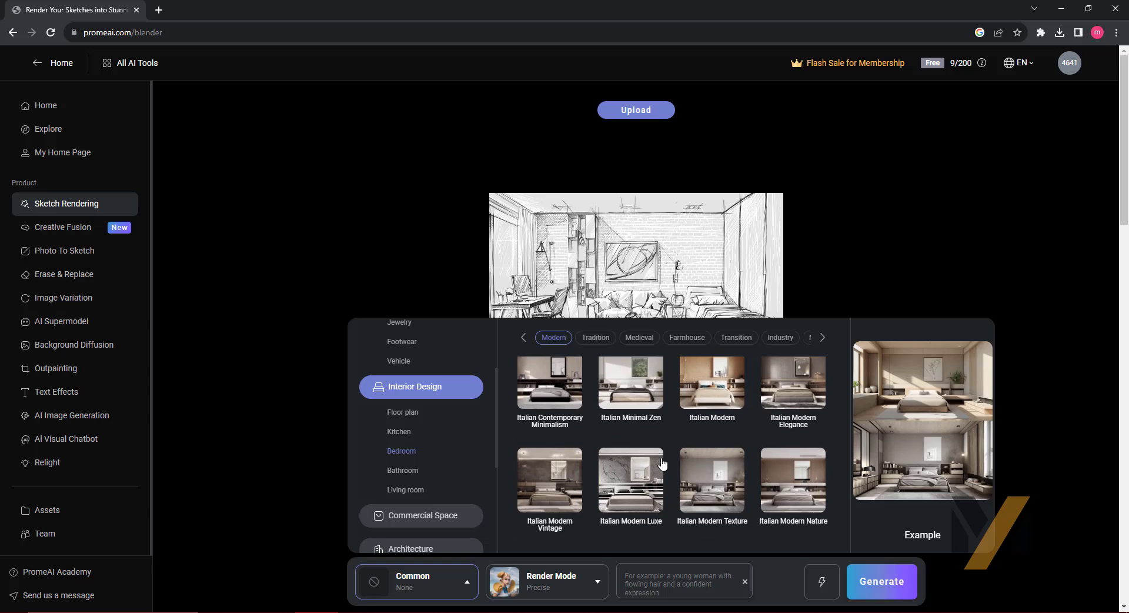
scroll(636, 406, "down", 3)
left_click(683, 340)
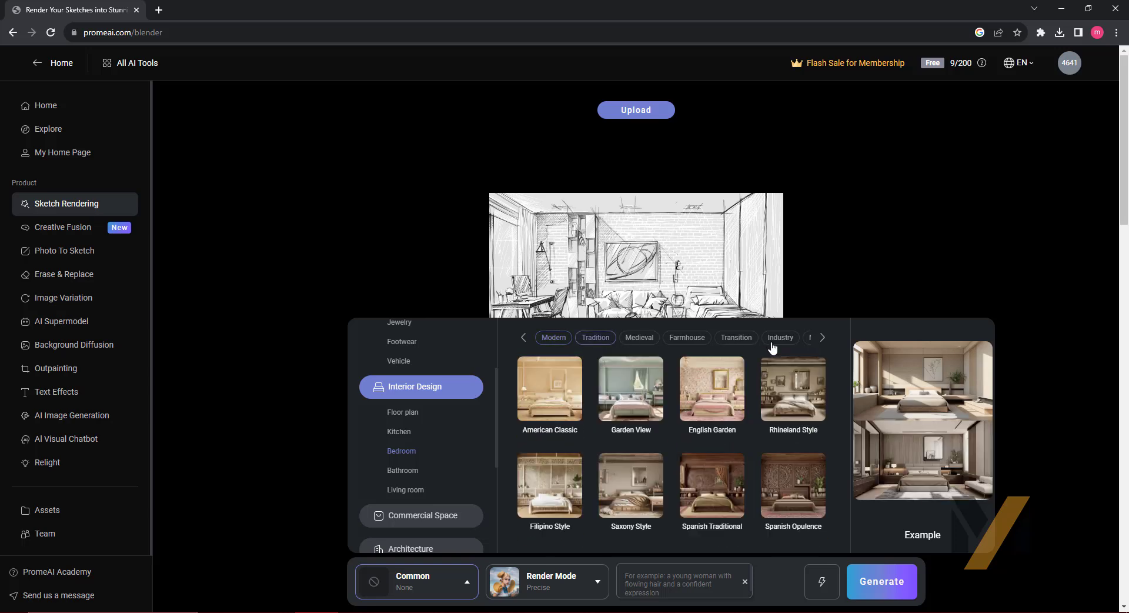
left_click(743, 341)
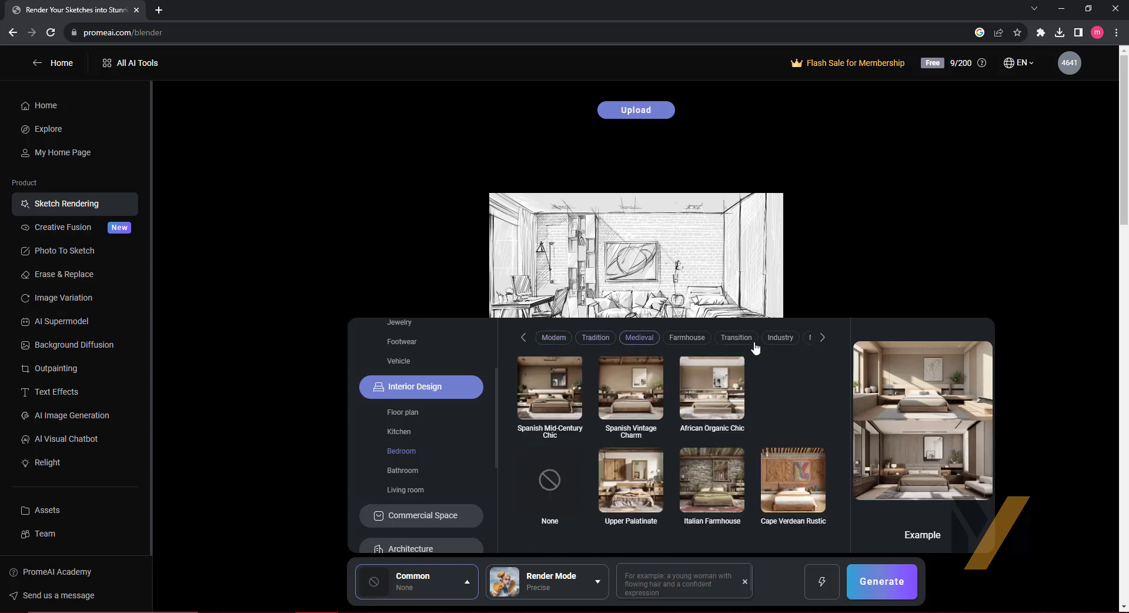
left_click(552, 338)
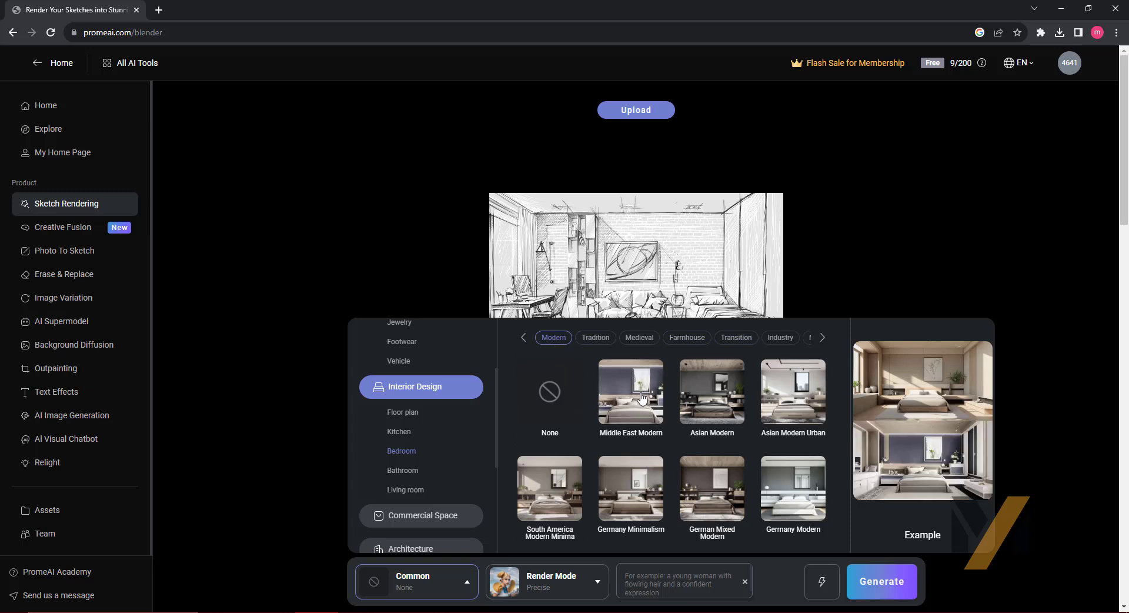
left_click(785, 396)
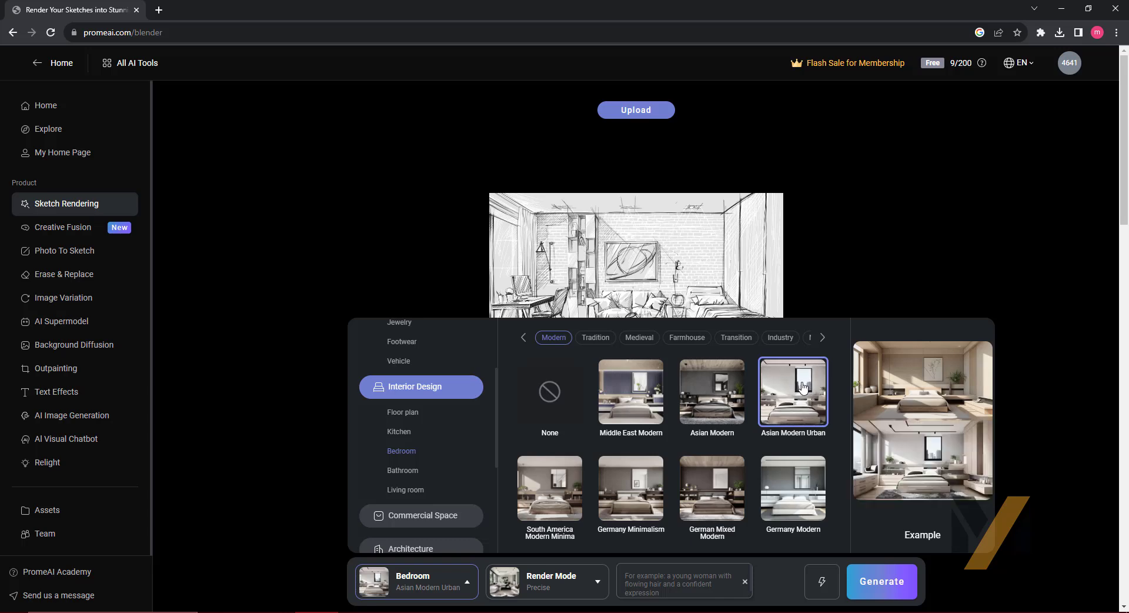
- Show the Render Mode list with Precise, Concept, Space and Outline, leaving Precise selected
left_click(564, 584)
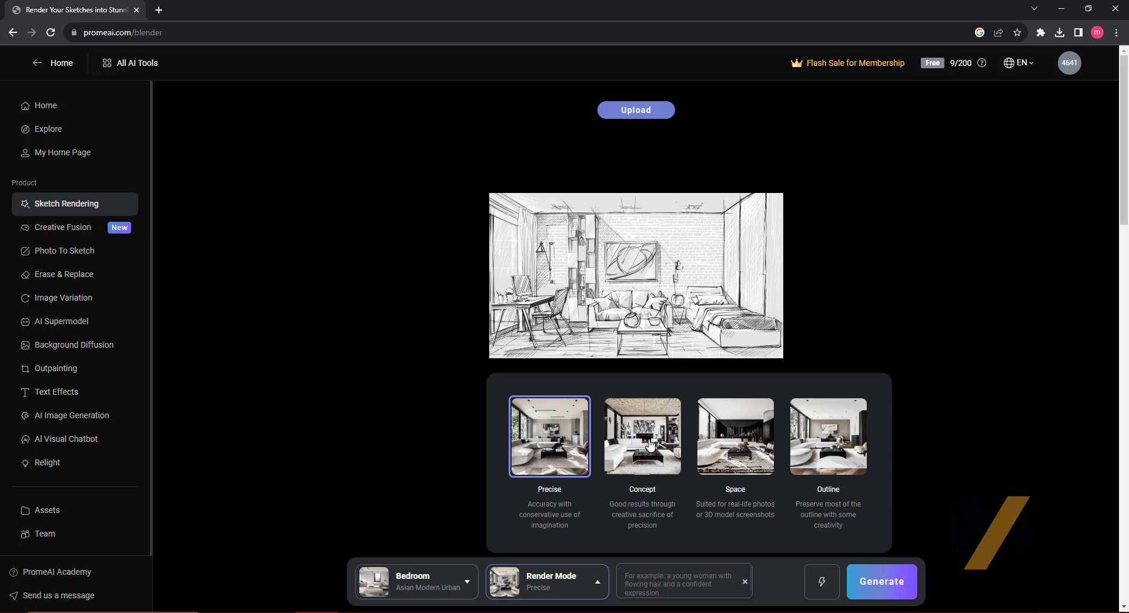
- Render the bedroom sketch in Concept mode with the prompt 'morning sunlight mode warm'
left_click(650, 446)
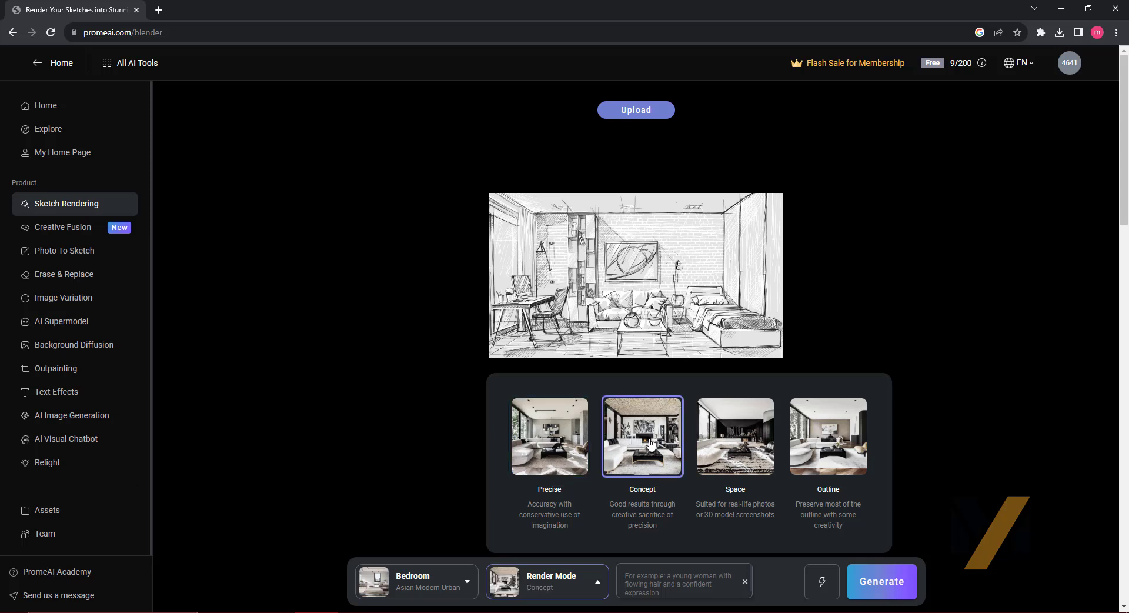
left_click(654, 579)
type("morning sunlight mode warm")
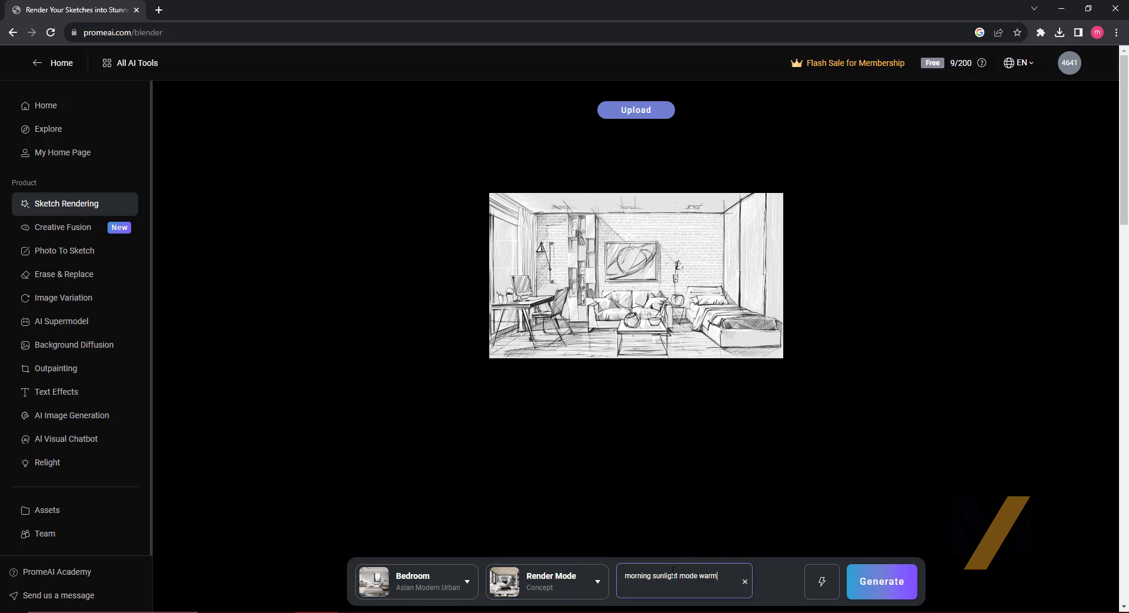
left_click(869, 582)
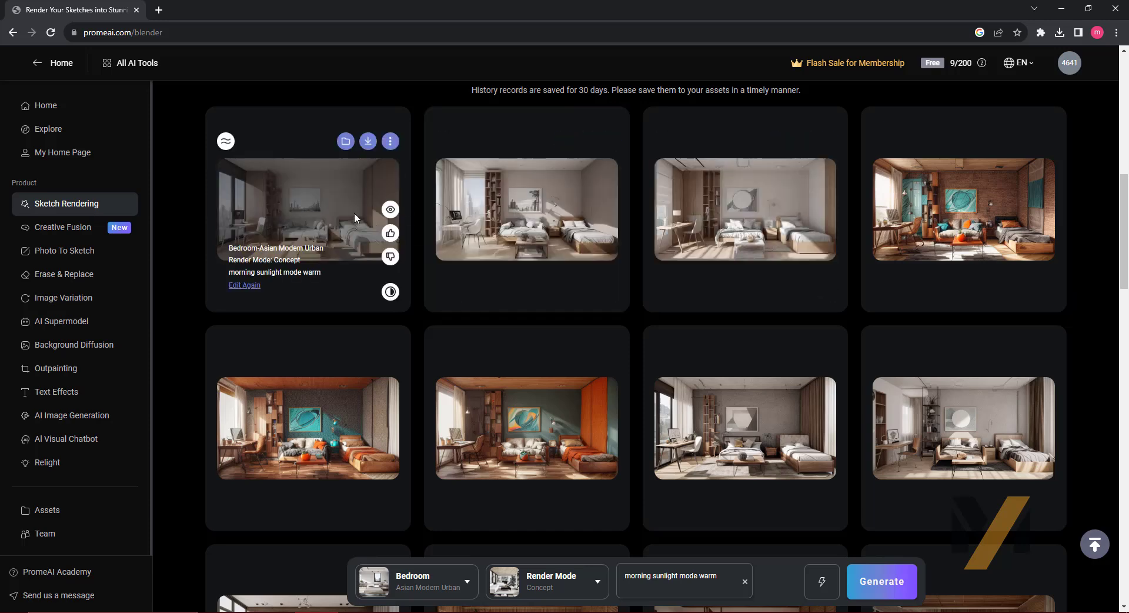
mouse_move(527, 209)
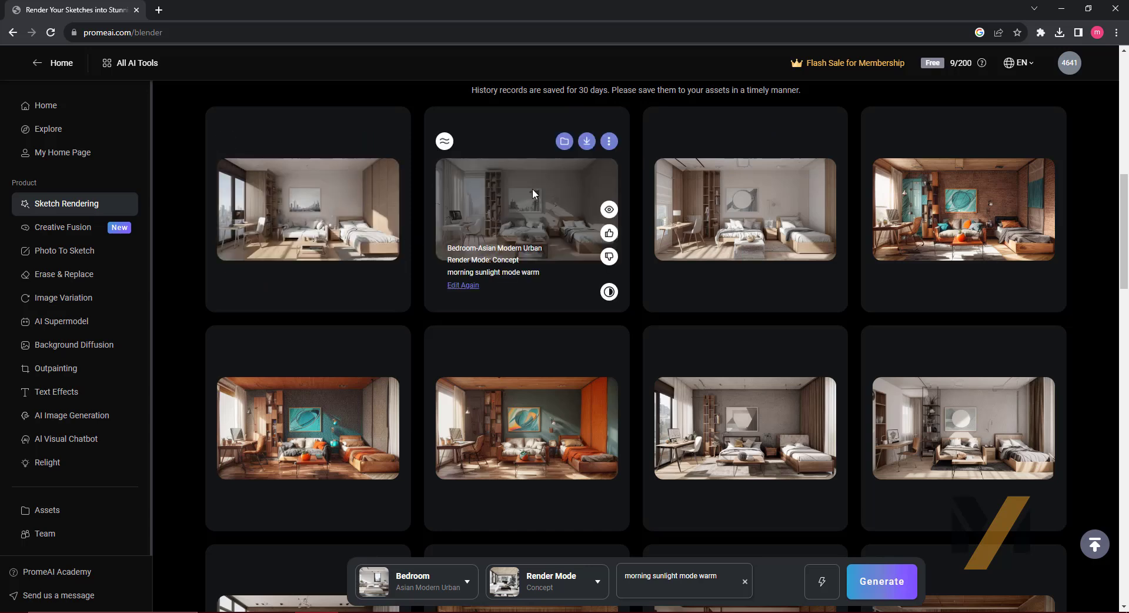
- Download a bedroom render at standard 683 x 383 size and drop it into Ai Photo & Art Enhancer
left_click(586, 141)
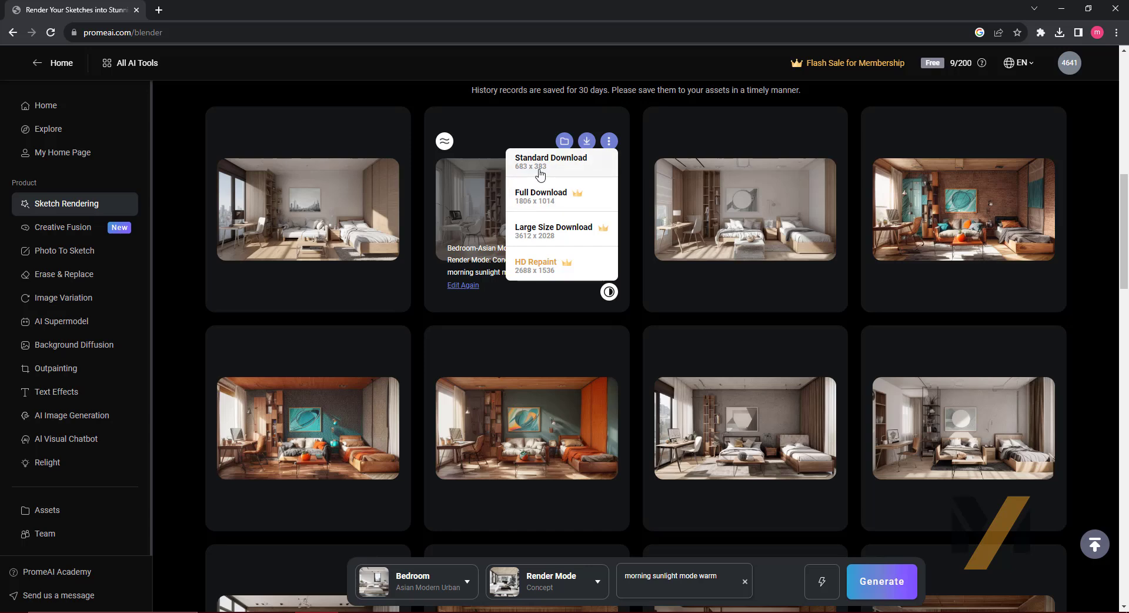
left_click(547, 171)
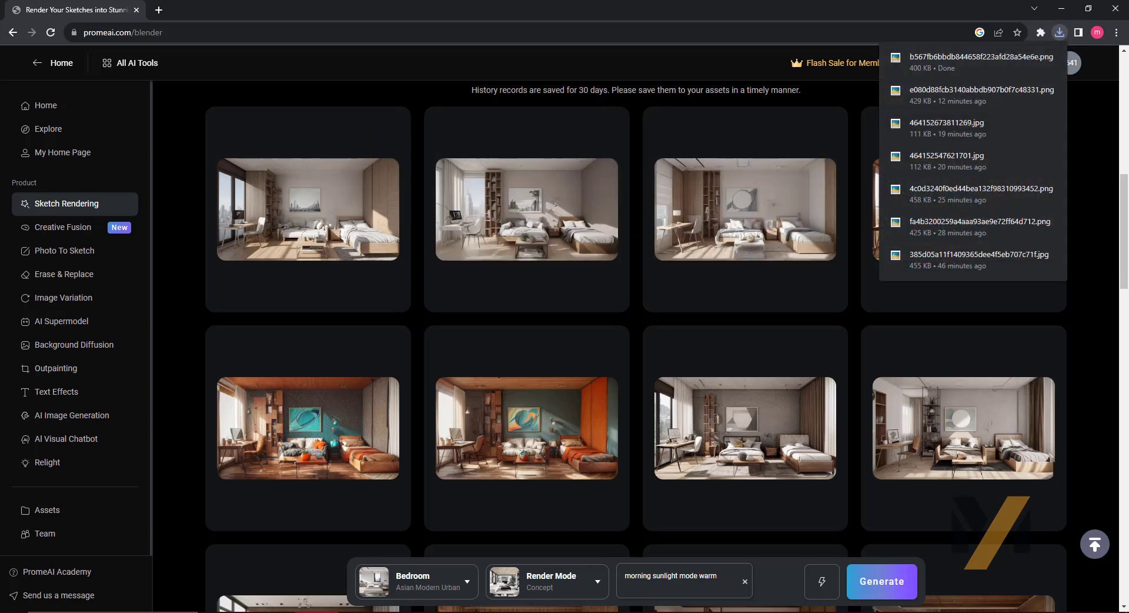
mouse_move(970, 62)
left_mouse_down()
mouse_move(812, 606)
mouse_move(605, 382)
left_mouse_up()
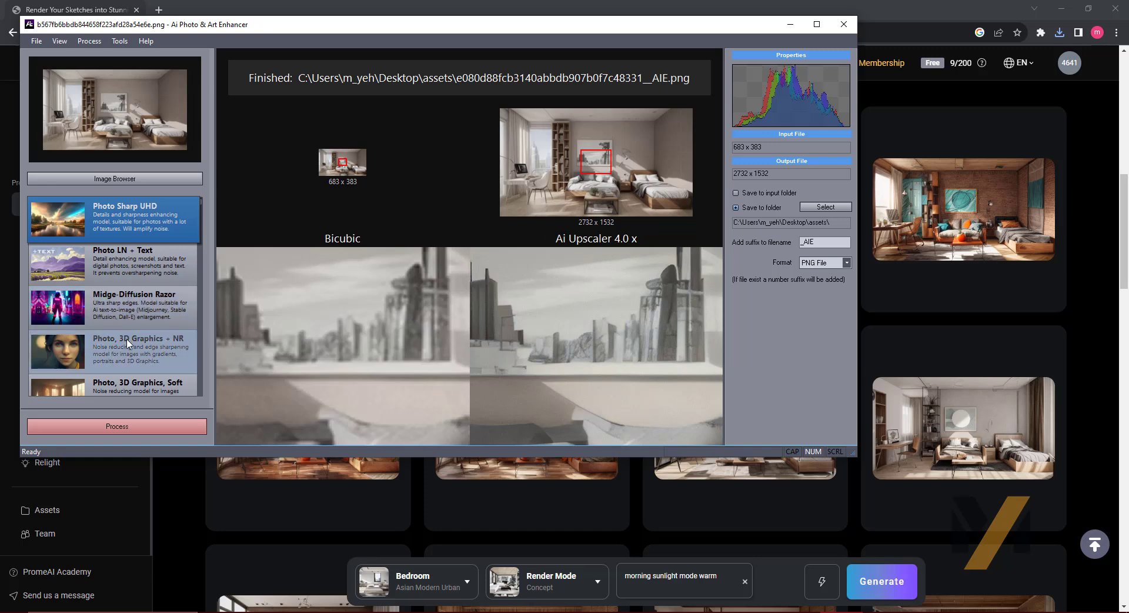
- Upscale the render to 2732 x 1532 with the 3D HDR Art model, then close the viewer and enhancer
scroll(166, 358, "down", 2)
scroll(166, 358, "down", 1)
scroll(166, 357, "down", 2)
scroll(166, 356, "down", 1)
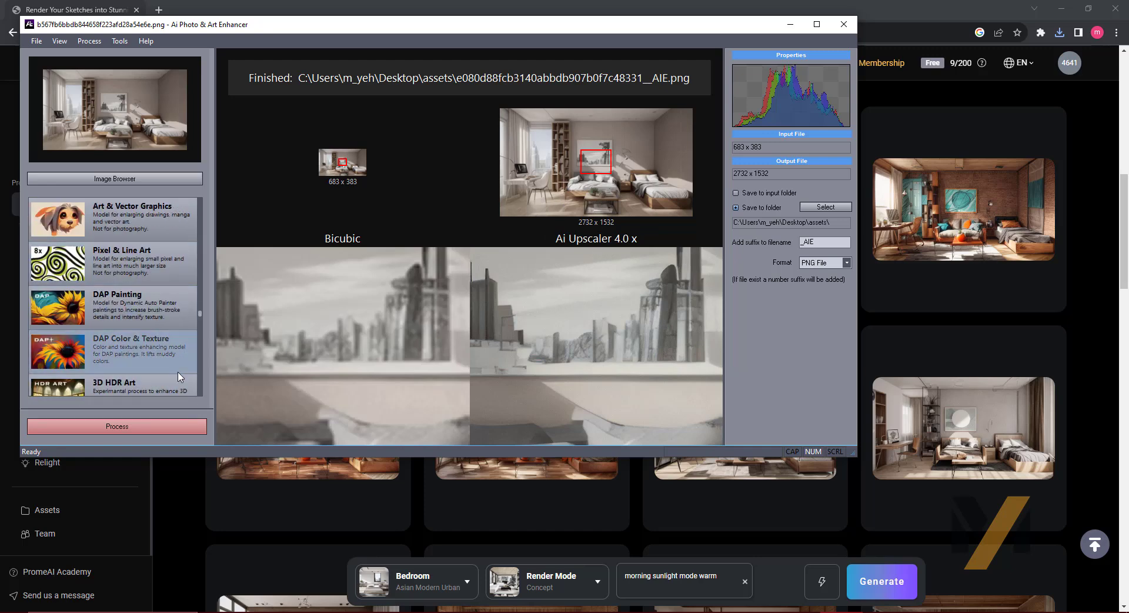
scroll(159, 341, "down", 1)
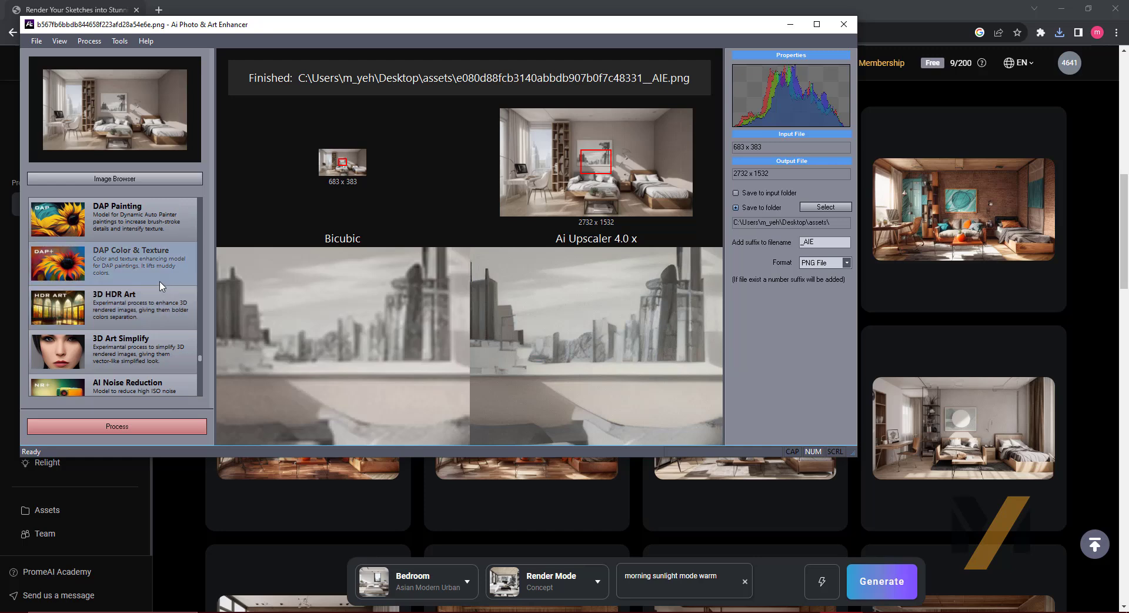
left_click(134, 318)
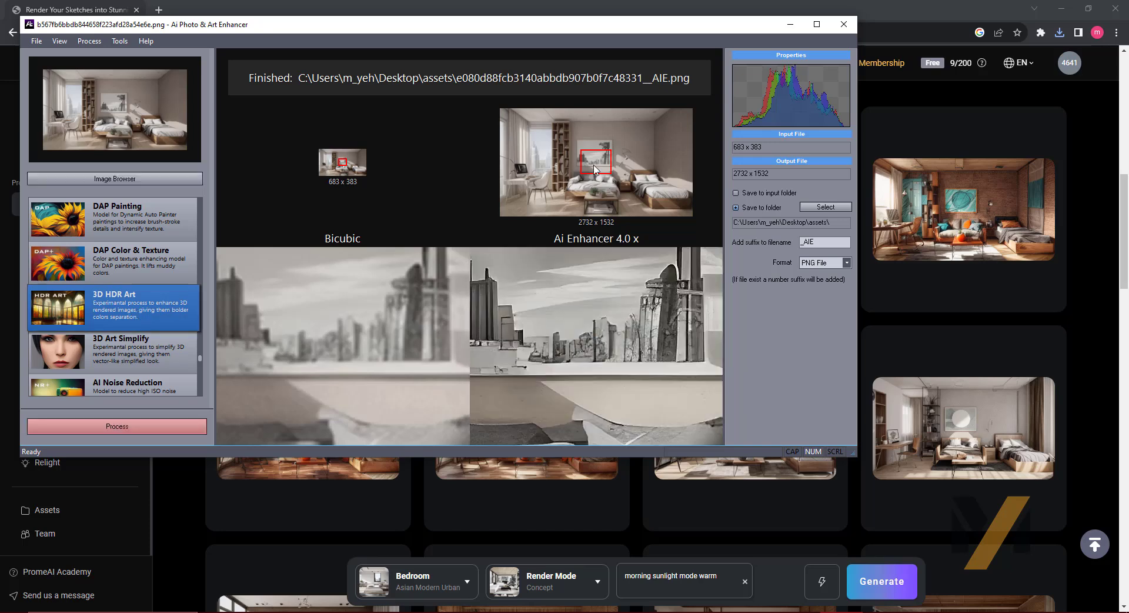
left_click_drag(597, 169, 540, 185)
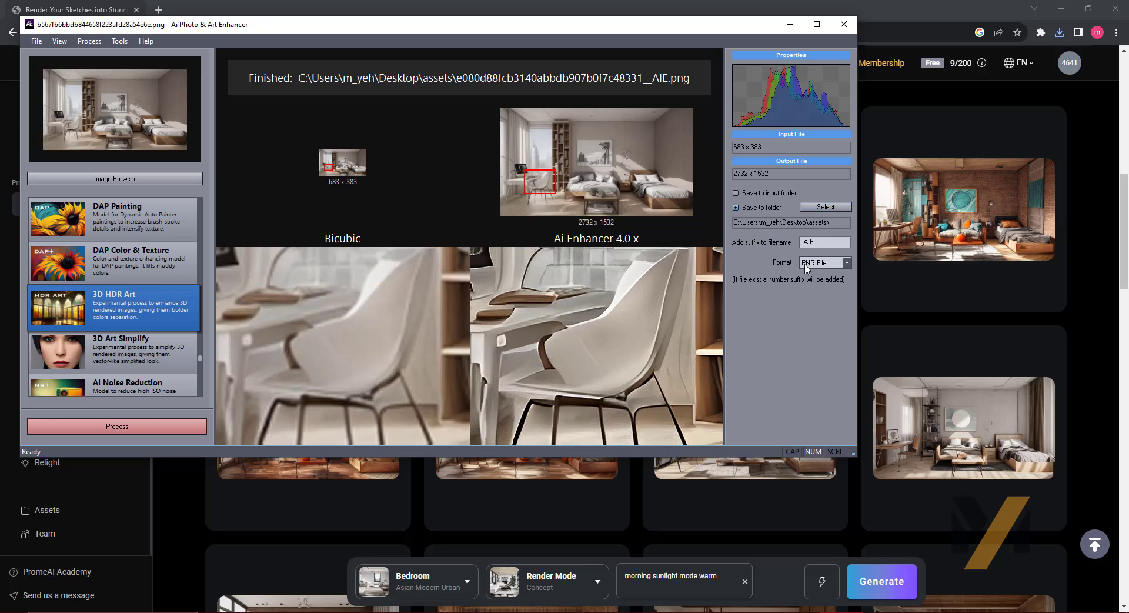
left_click(140, 428)
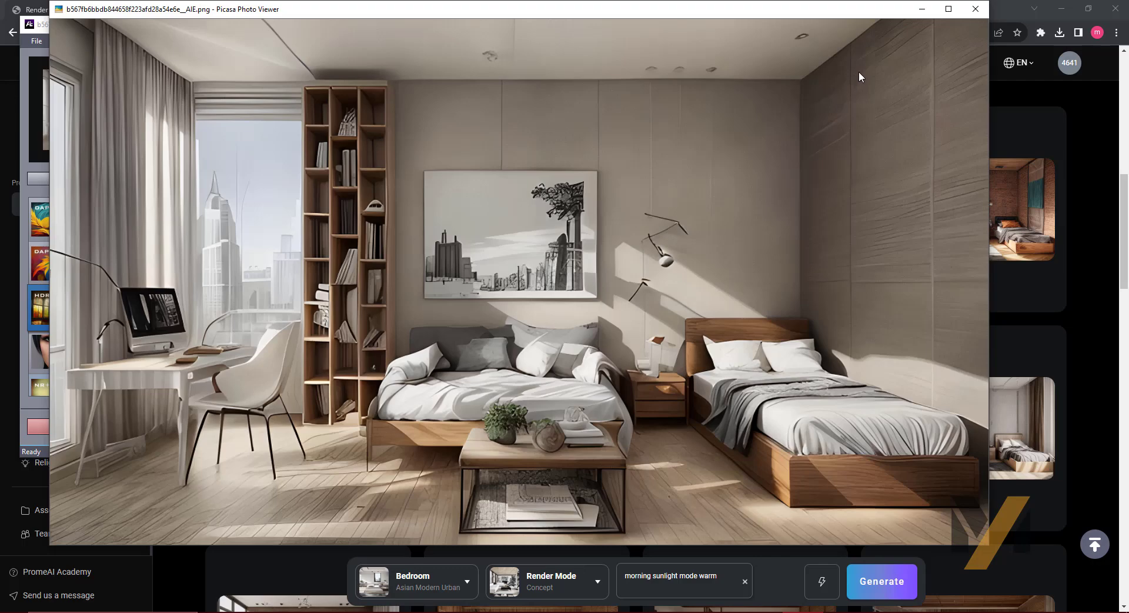
left_click(974, 11)
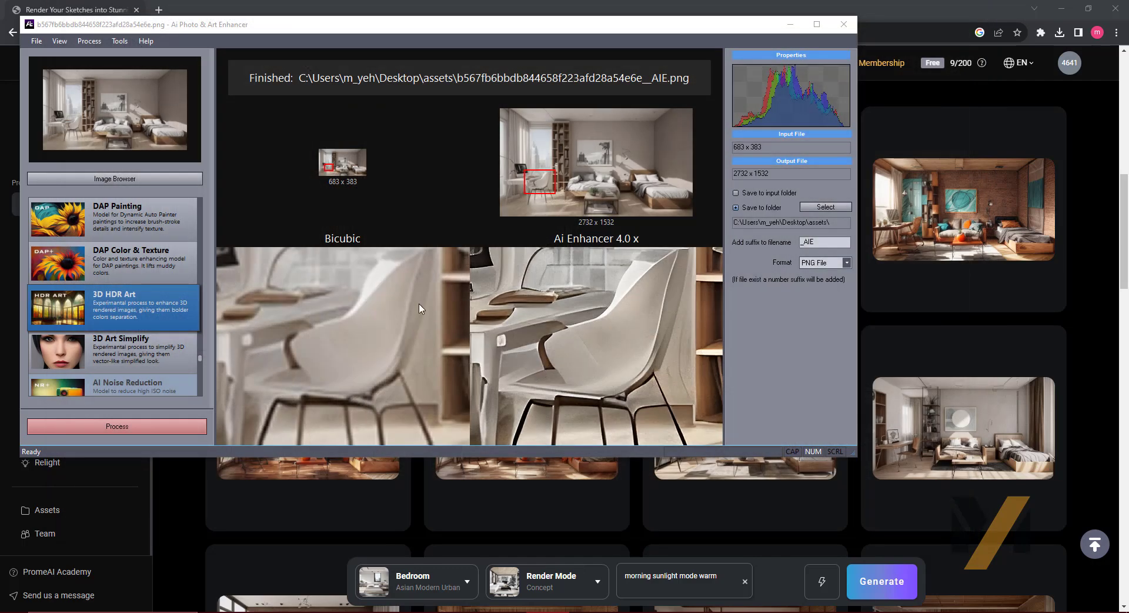
left_click(844, 24)
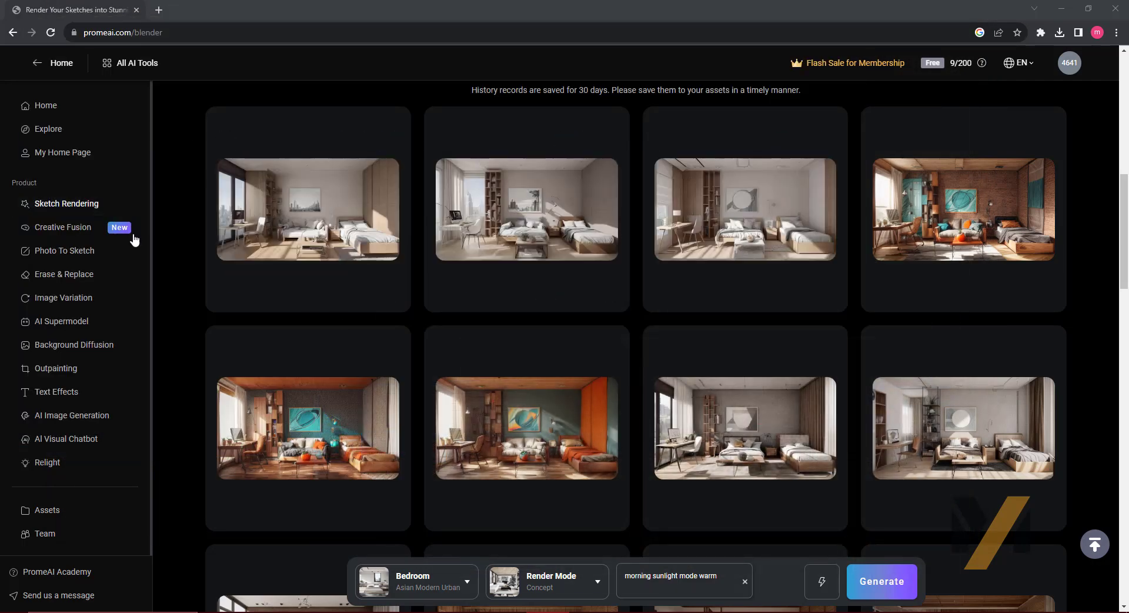
- Load the upscaled bedroom PNG as the base image in Creative Fusion
left_click(76, 228)
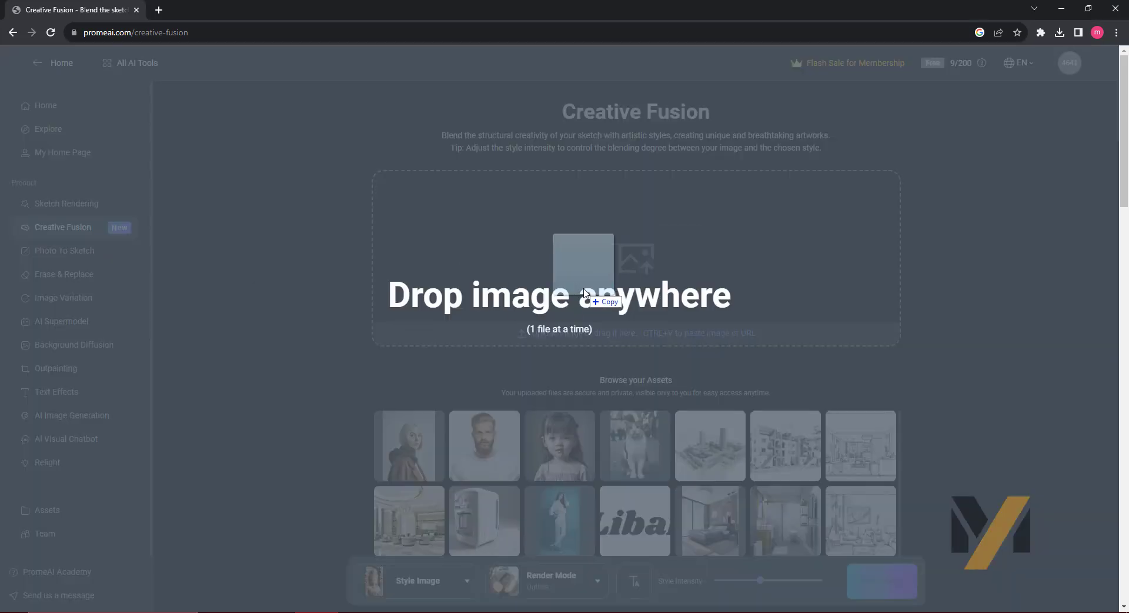
left_click_drag(786, 257, 520, 408)
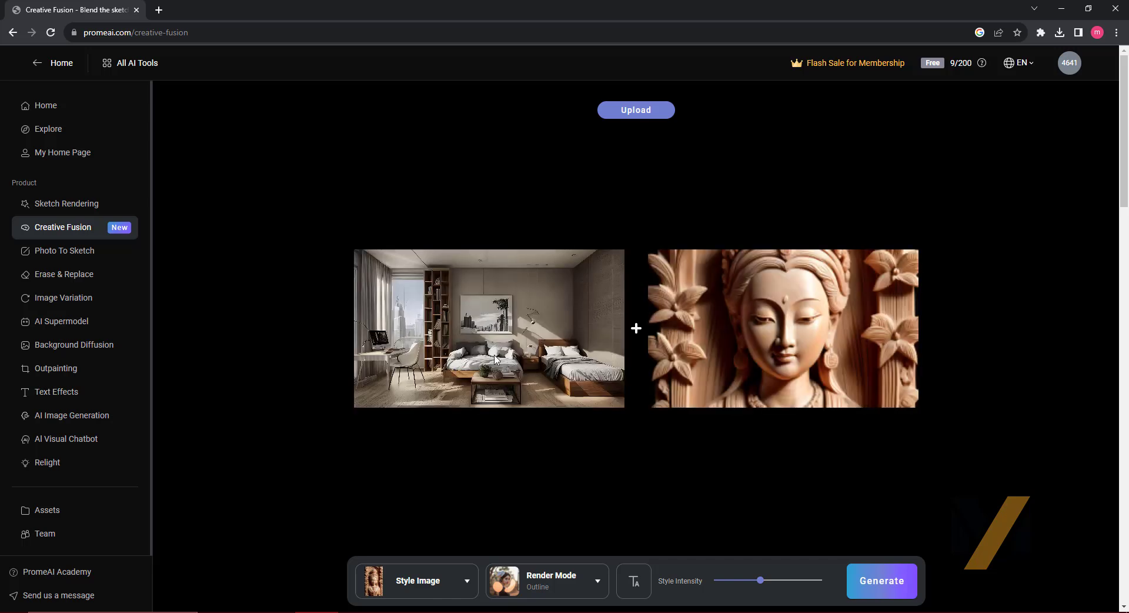
mouse_move(782, 328)
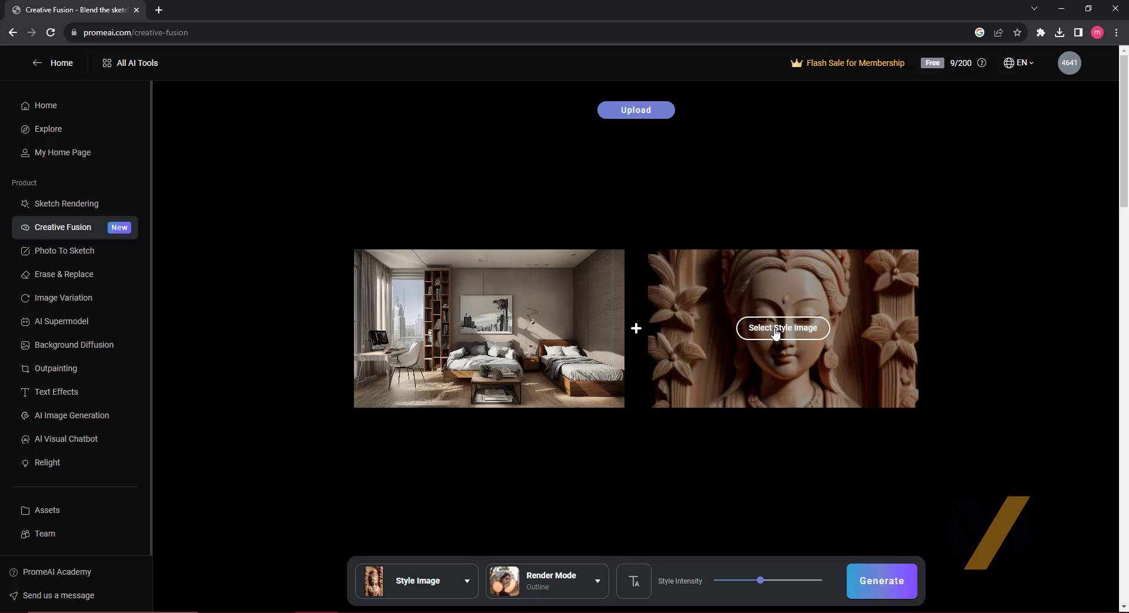
- Browse the example style images, including Landscape Architecture, without choosing one
left_click(424, 580)
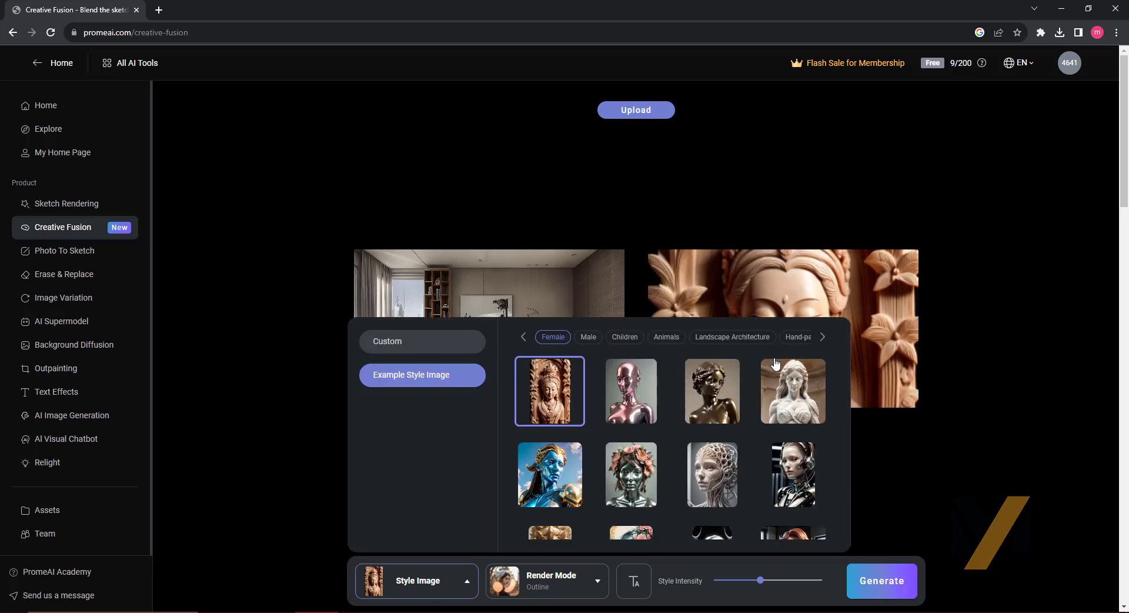
scroll(640, 456, "down", 5)
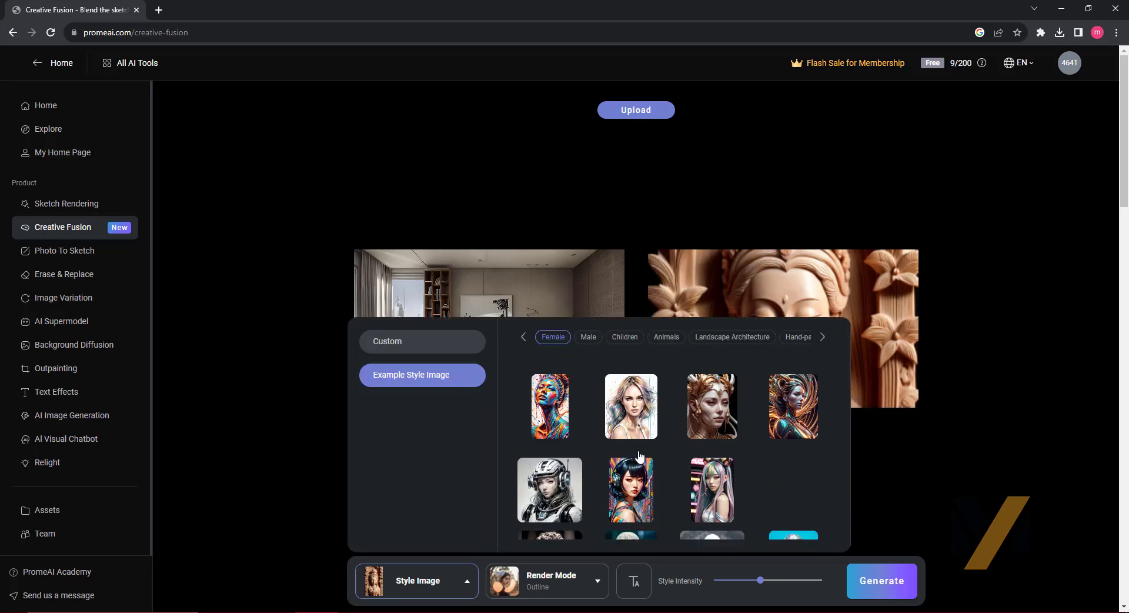
scroll(647, 453, "down", 2)
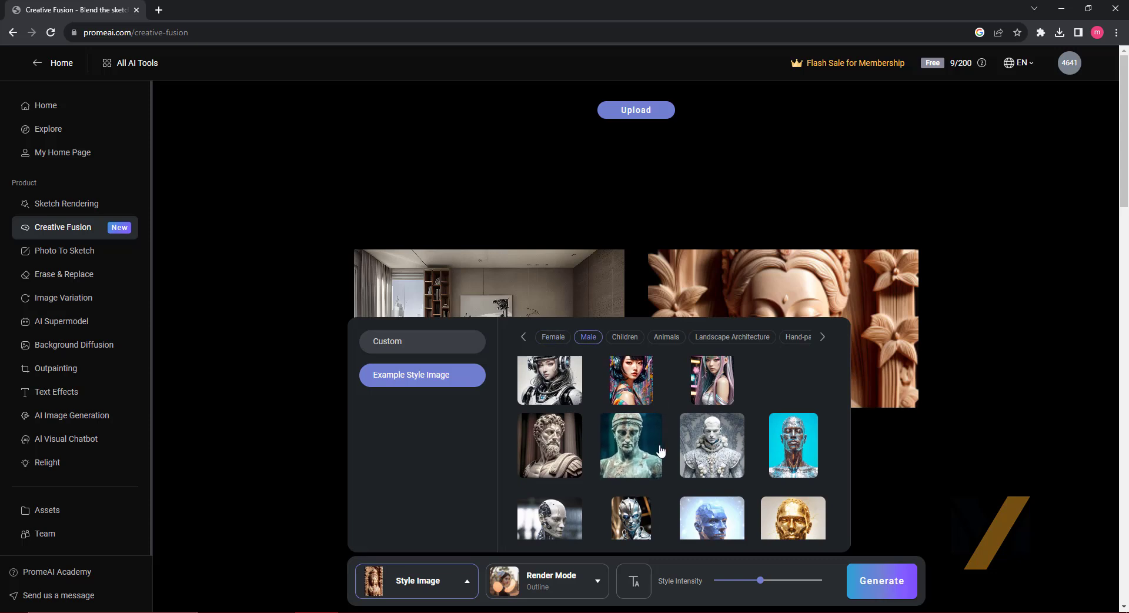
scroll(661, 450, "down", 1)
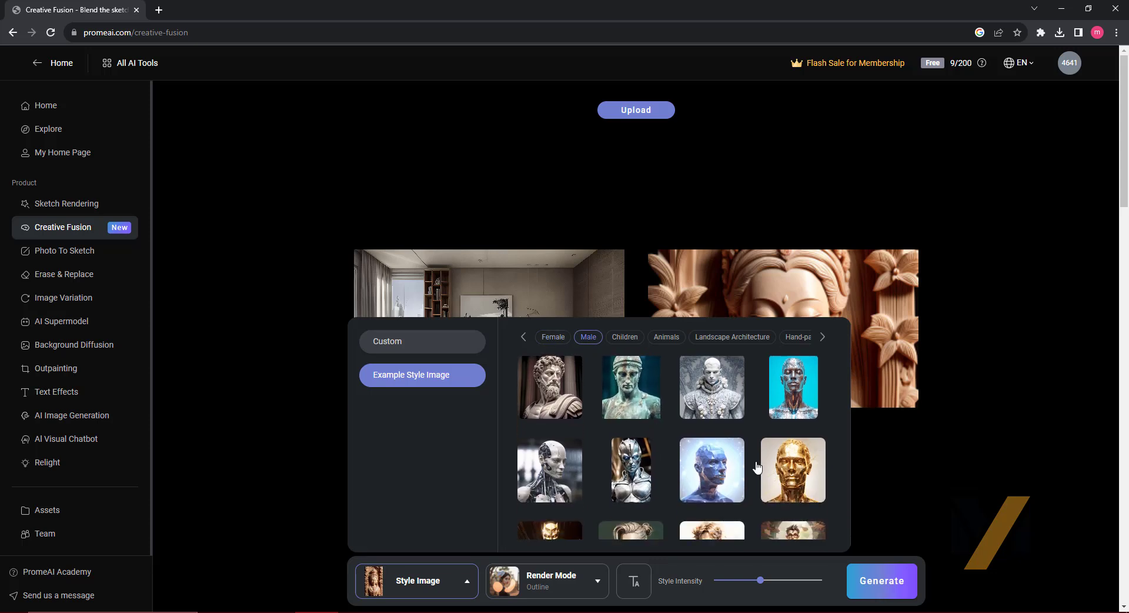
scroll(694, 476, "down", 1)
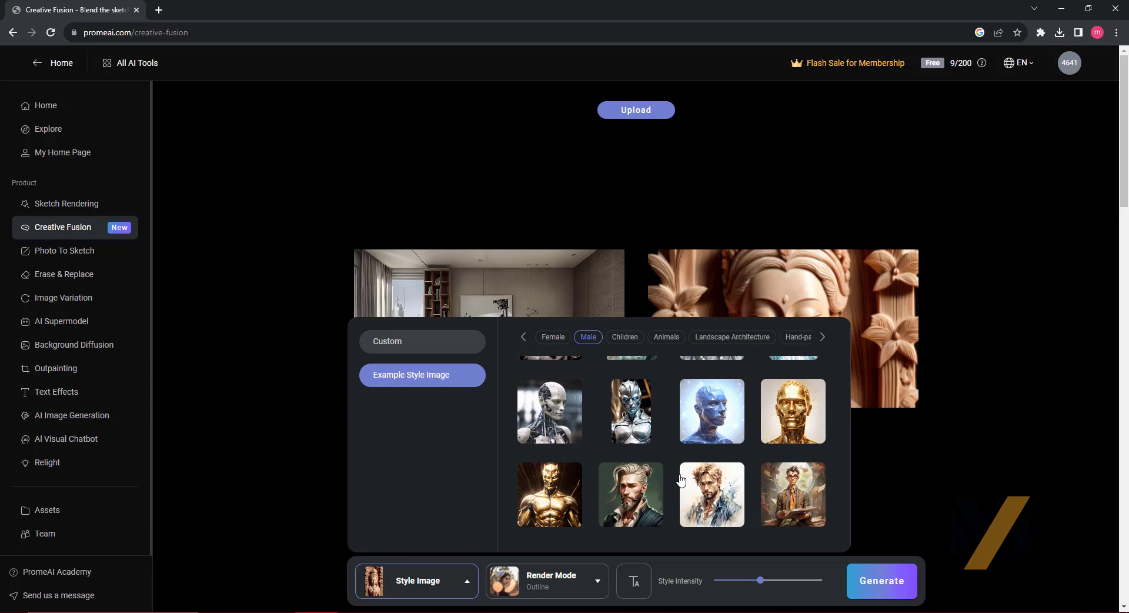
scroll(682, 478, "down", 2)
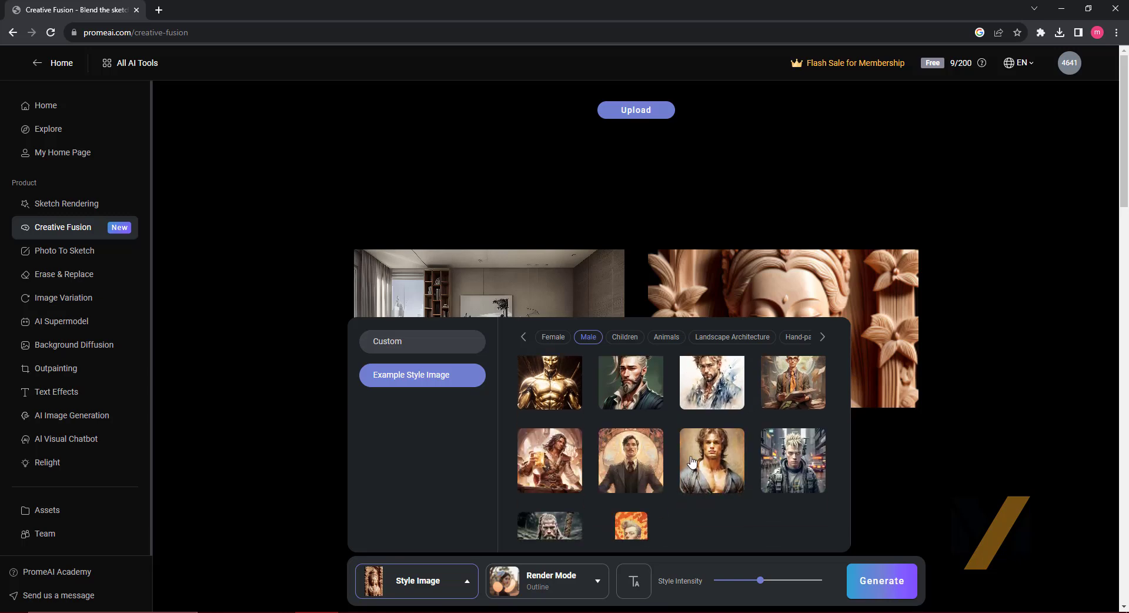
left_click(624, 338)
left_click(685, 340)
left_click(712, 341)
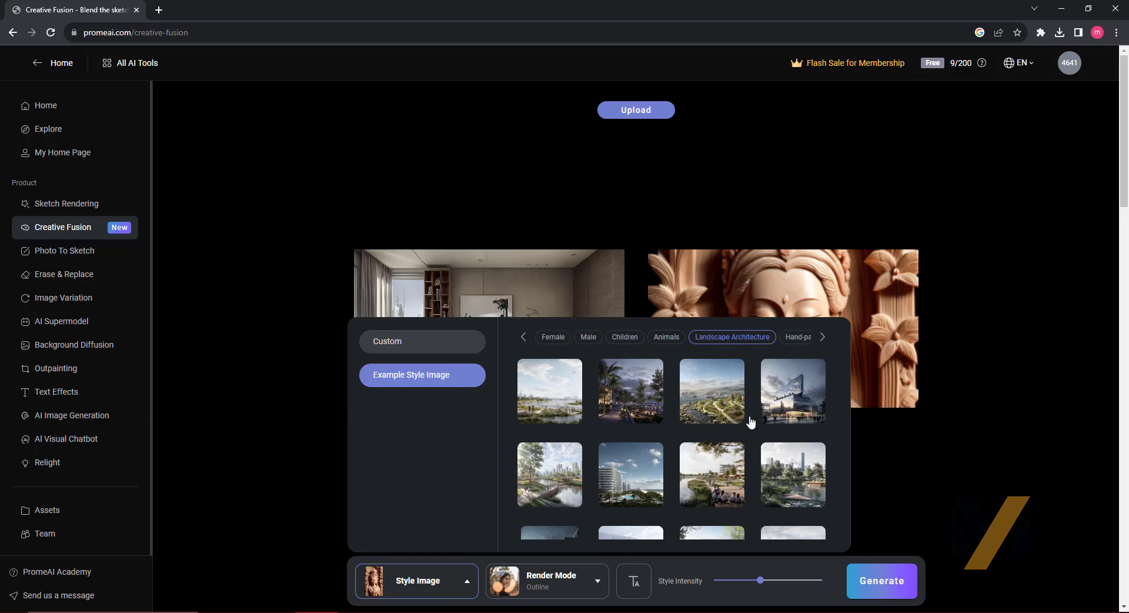
left_click(566, 287)
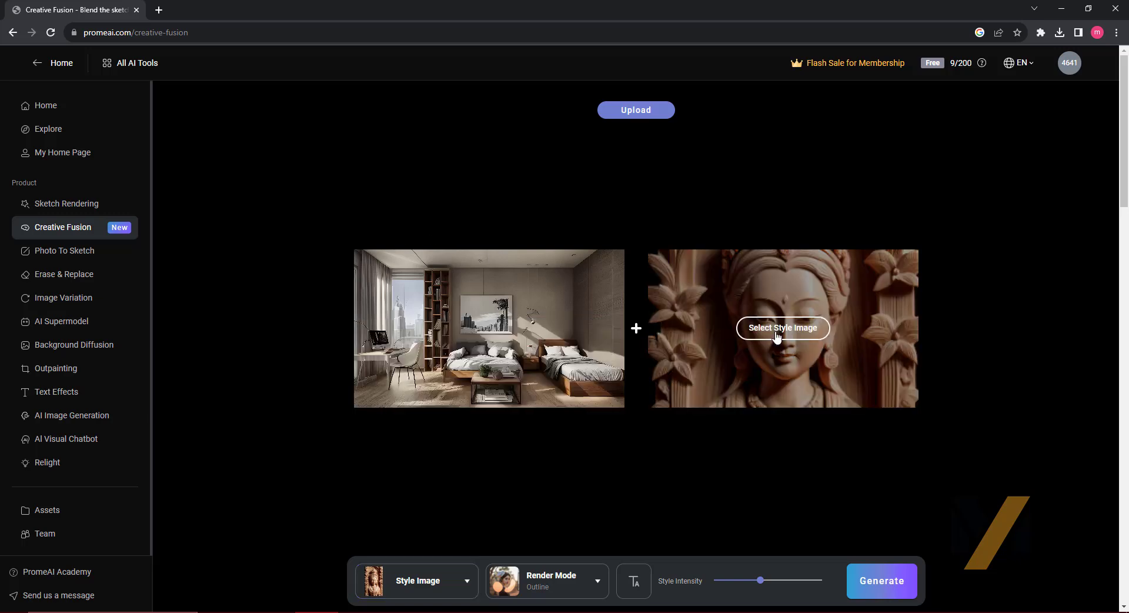
- Pick the custom neon gaming room photo as the style image
left_click(777, 328)
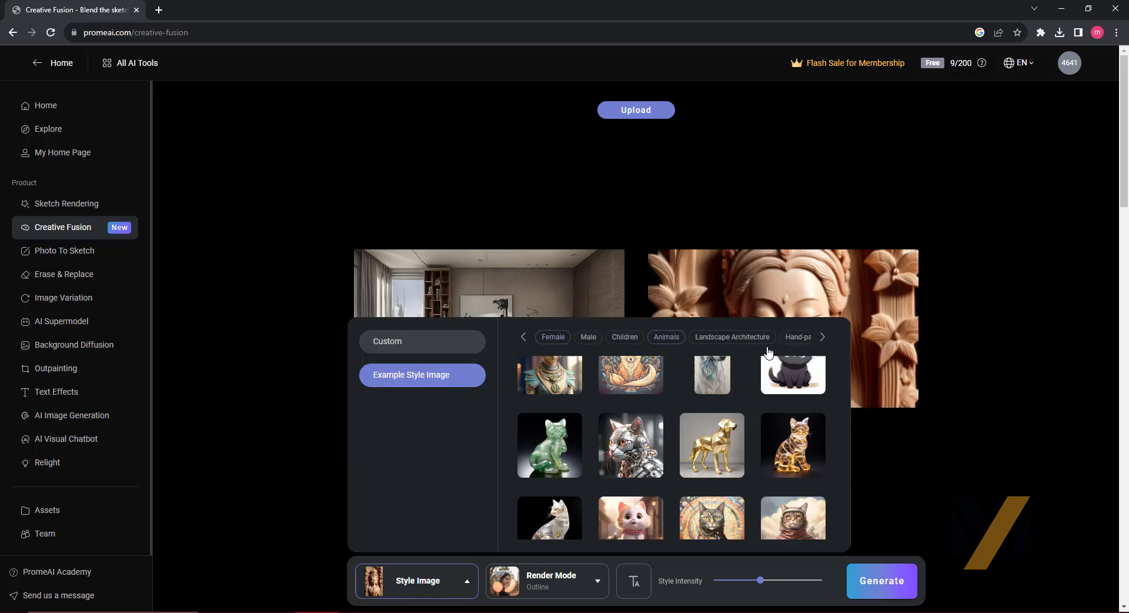
left_click(411, 344)
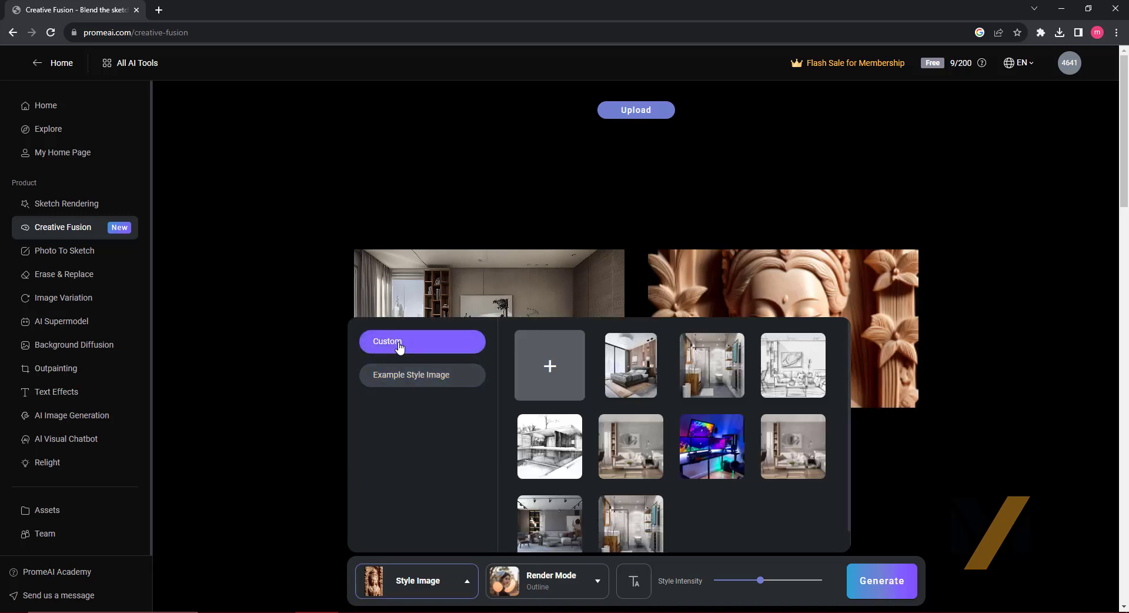
left_click(707, 438)
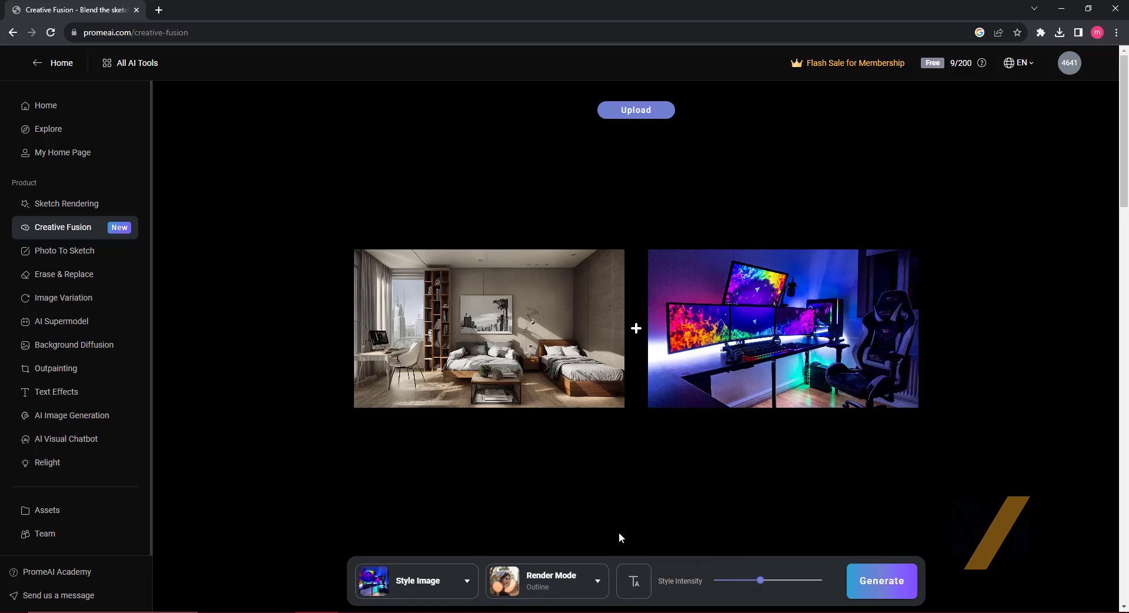
- Generate the fusion in Concept mode and download the first neon result at standard 675 x 378
left_click(599, 589)
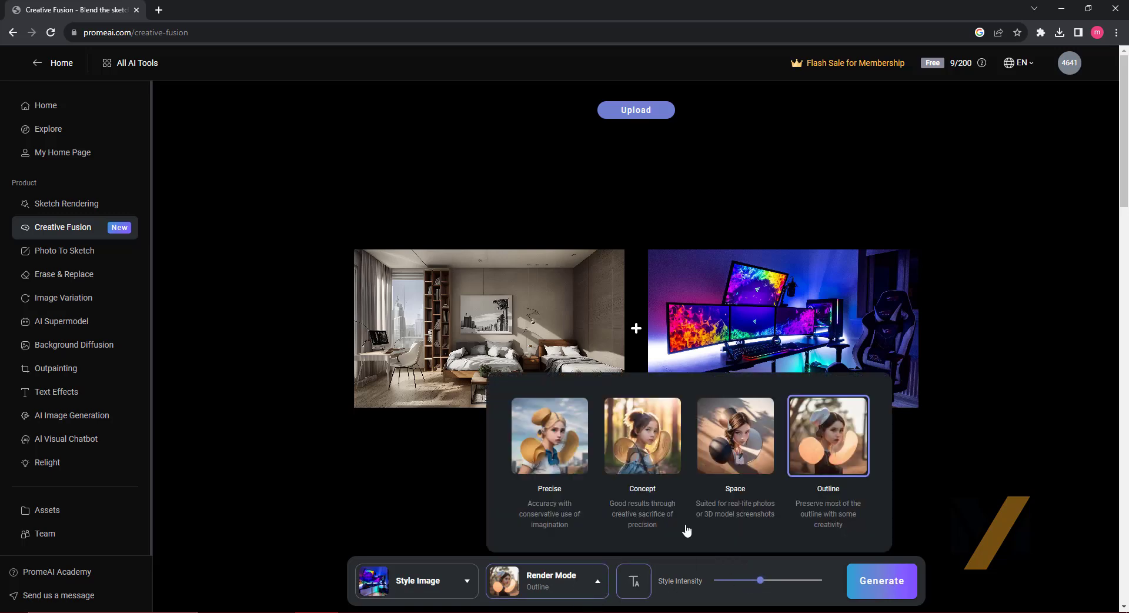
left_click(641, 447)
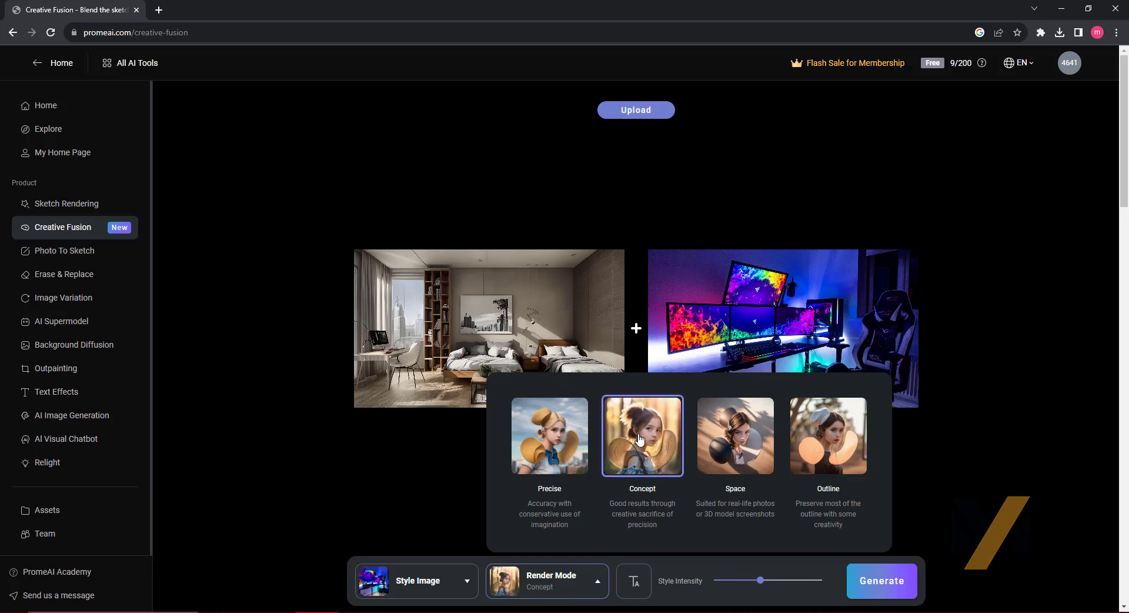
left_click(879, 593)
left_click(879, 591)
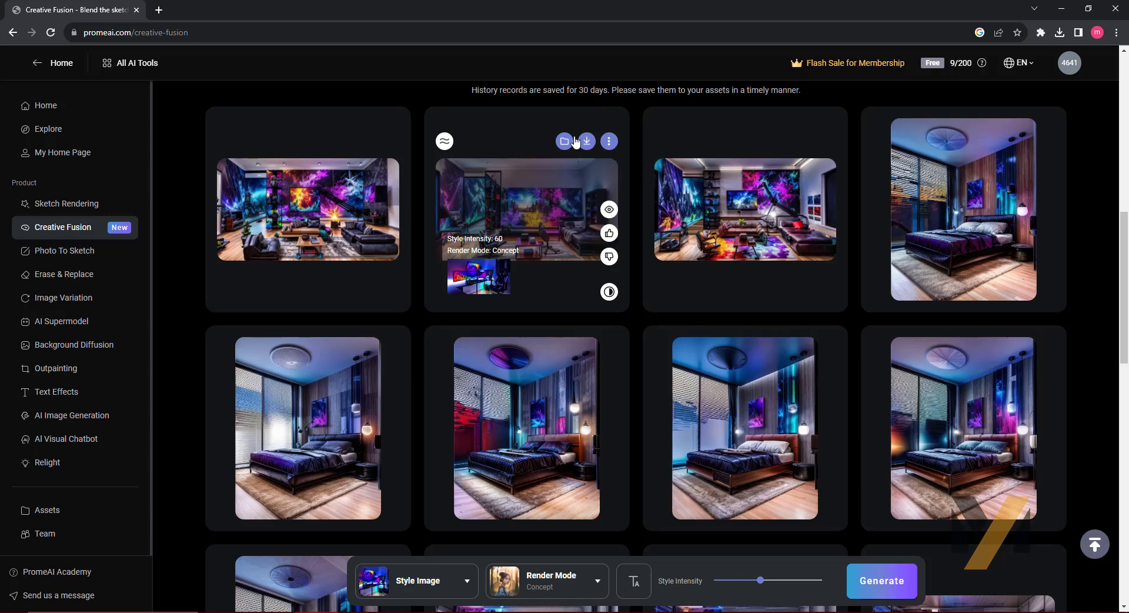
mouse_move(587, 142)
left_click(571, 164)
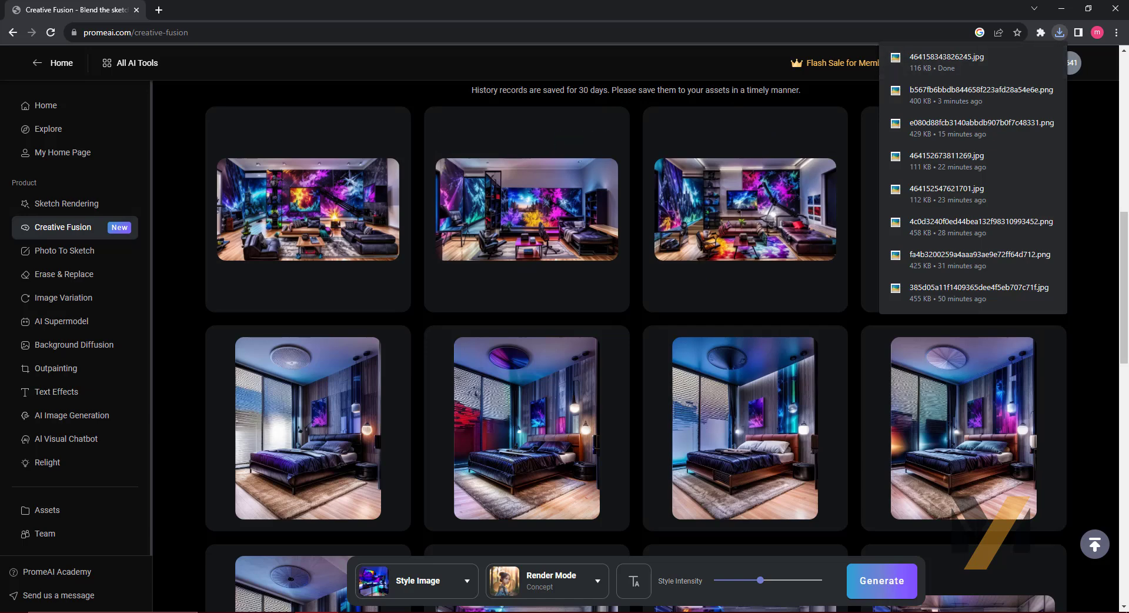
left_click_drag(703, 607, 599, 320)
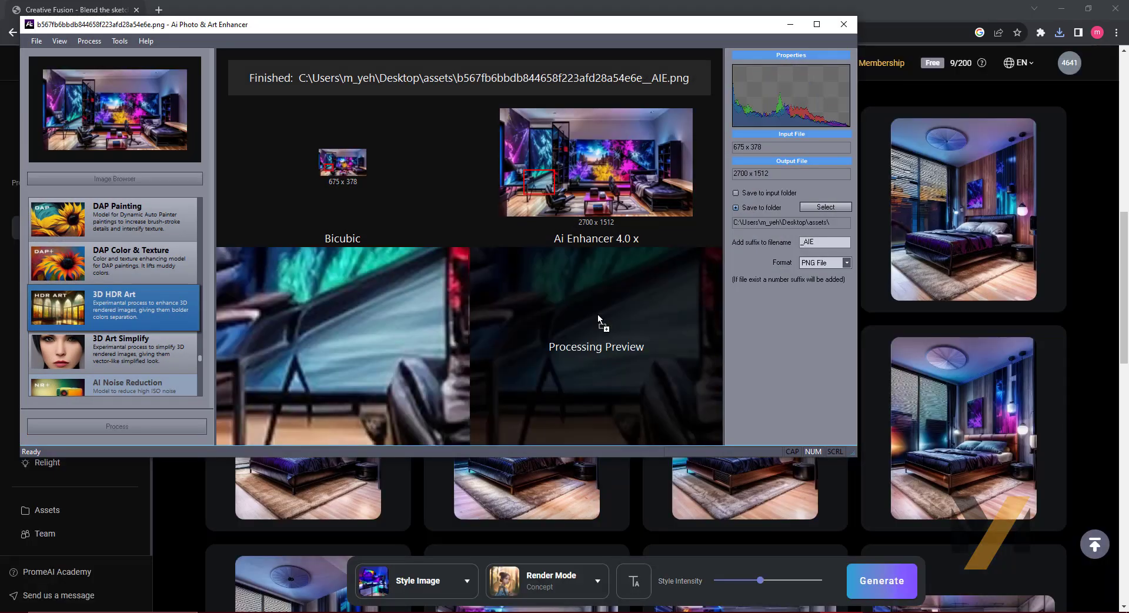
left_click_drag(598, 320, 554, 331)
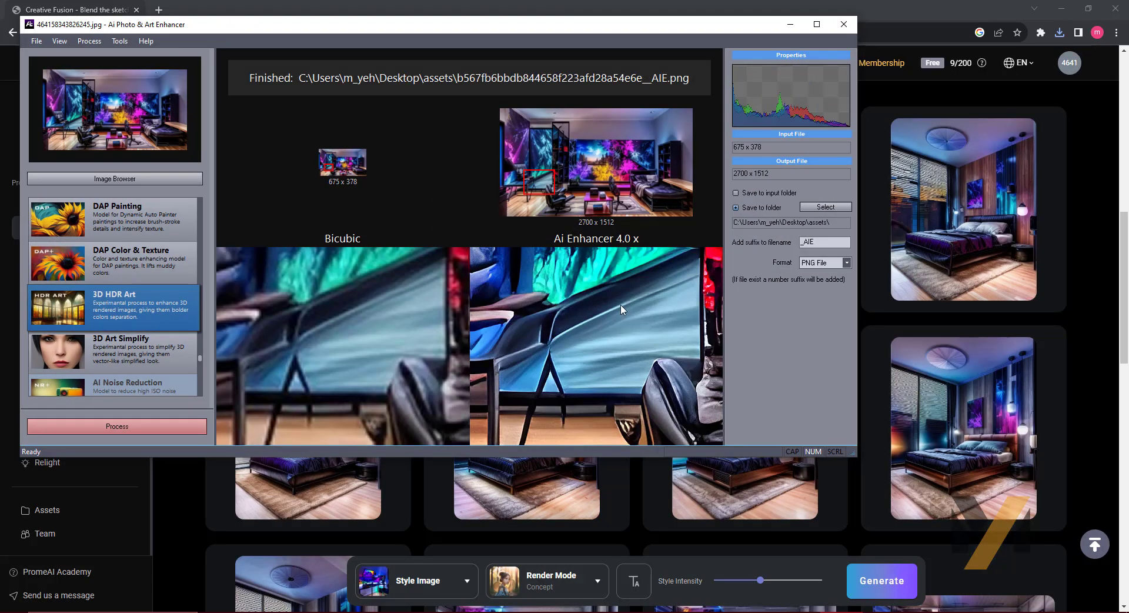
left_click(187, 427)
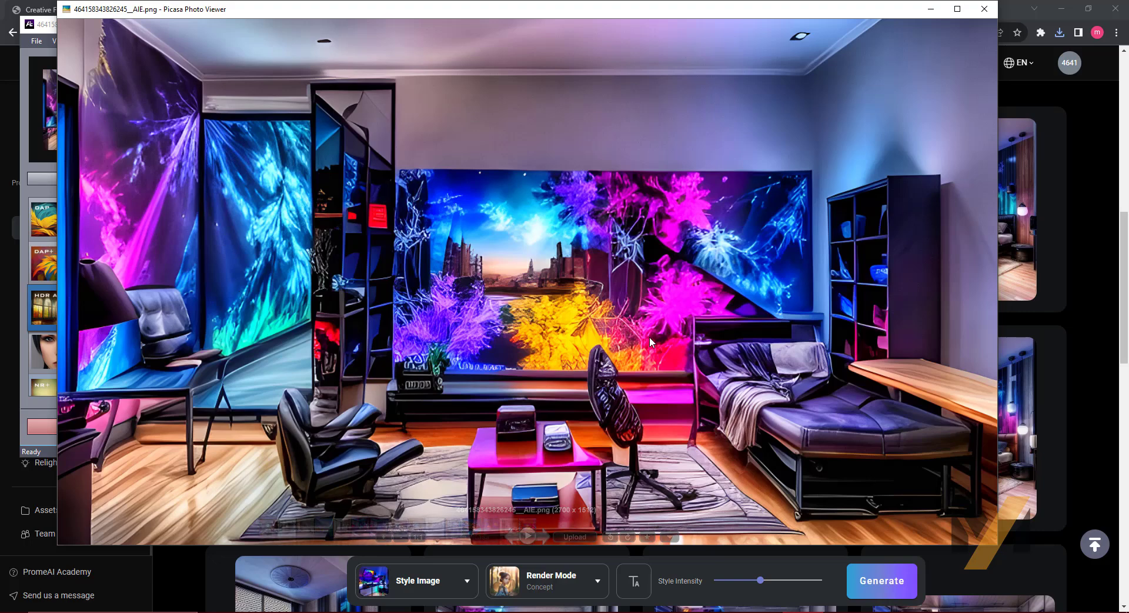
scroll(549, 351, "down", 2)
scroll(549, 350, "up", 2)
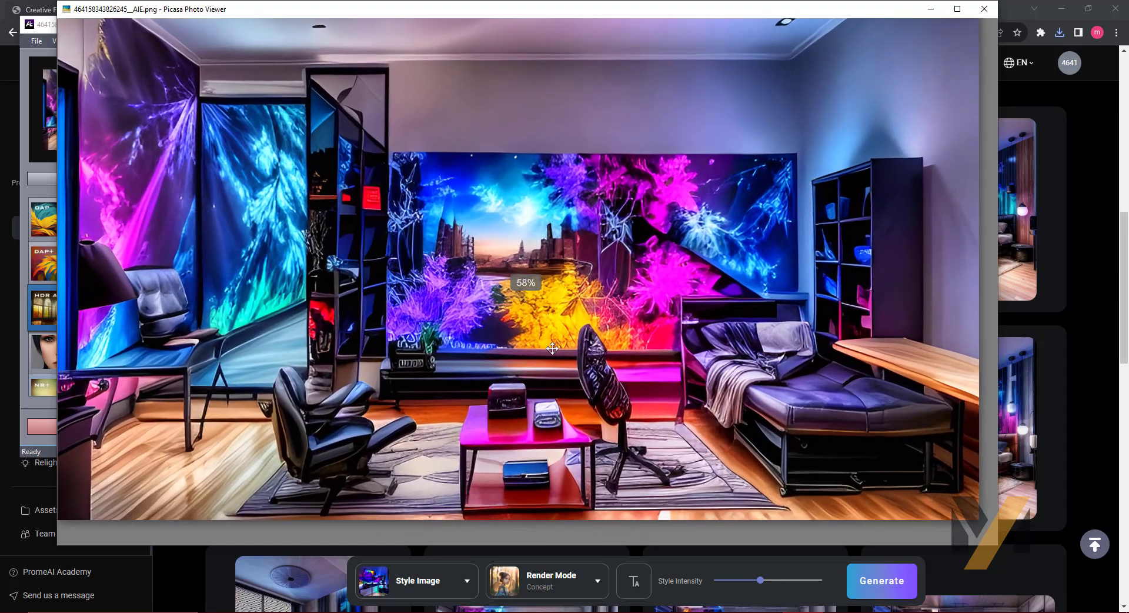
left_click(984, 9)
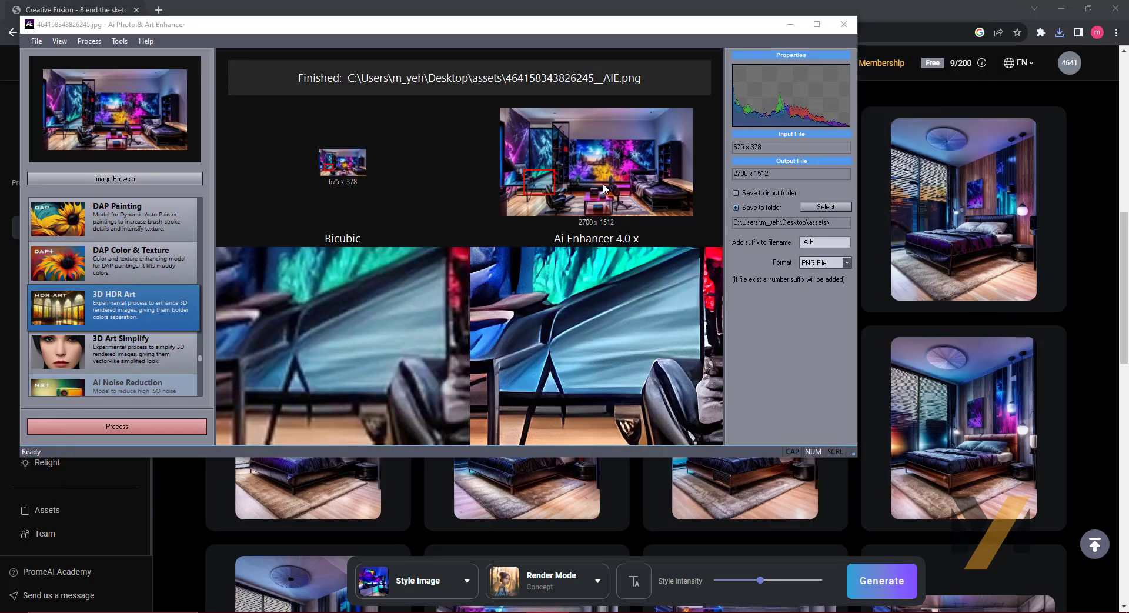
left_click(790, 24)
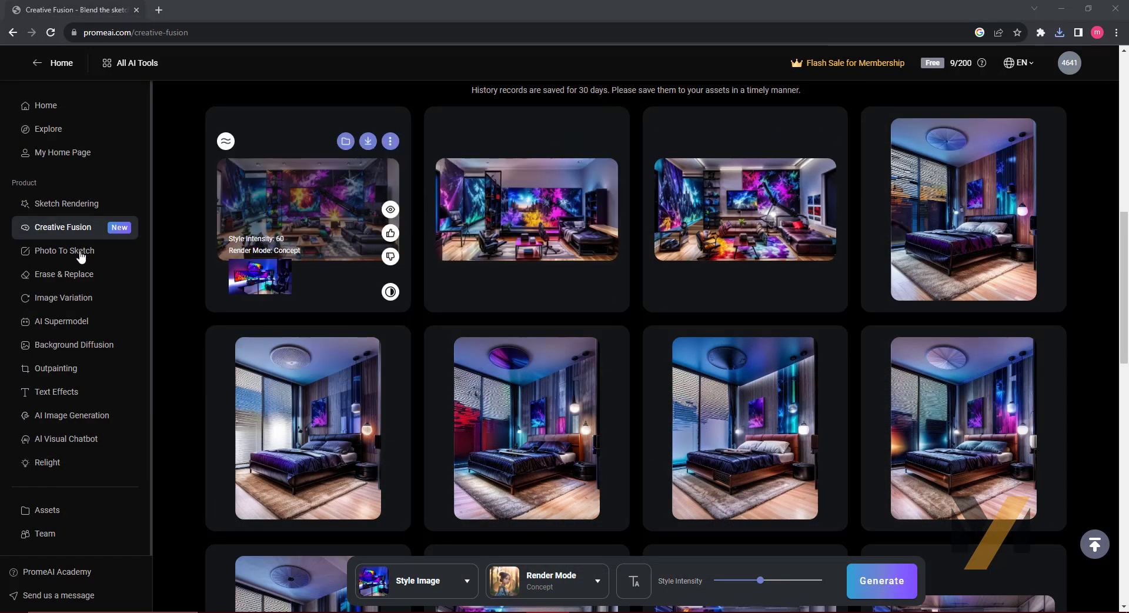
- Upload maxresdefault (5).jpg from Desktop\test as a custom style image
left_click(64, 227)
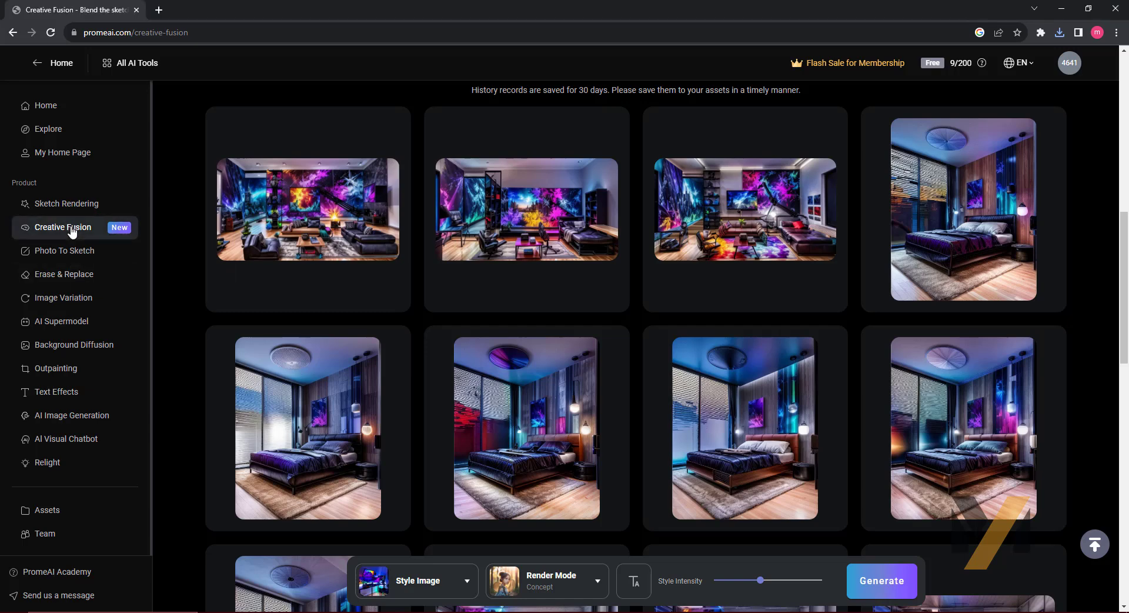
left_click(464, 581)
left_click(465, 583)
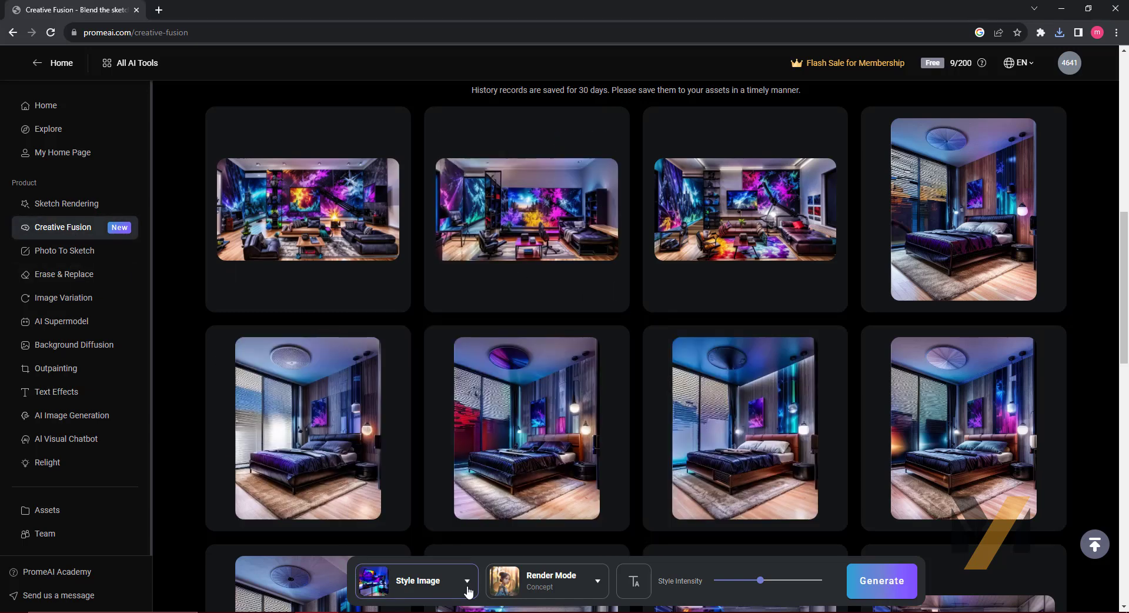
left_click(467, 586)
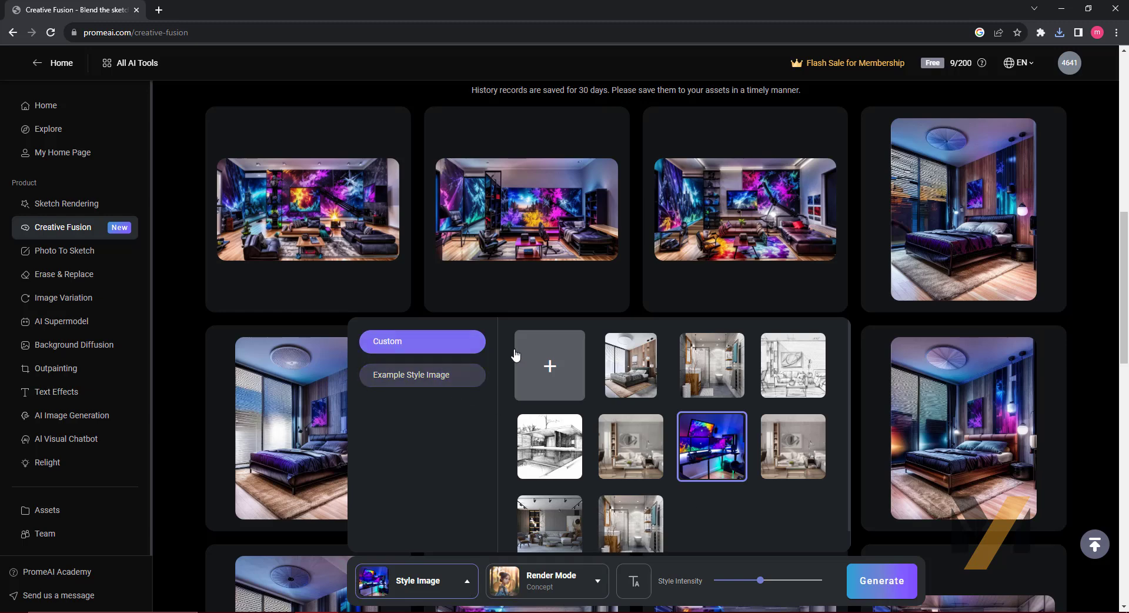
left_click(550, 366)
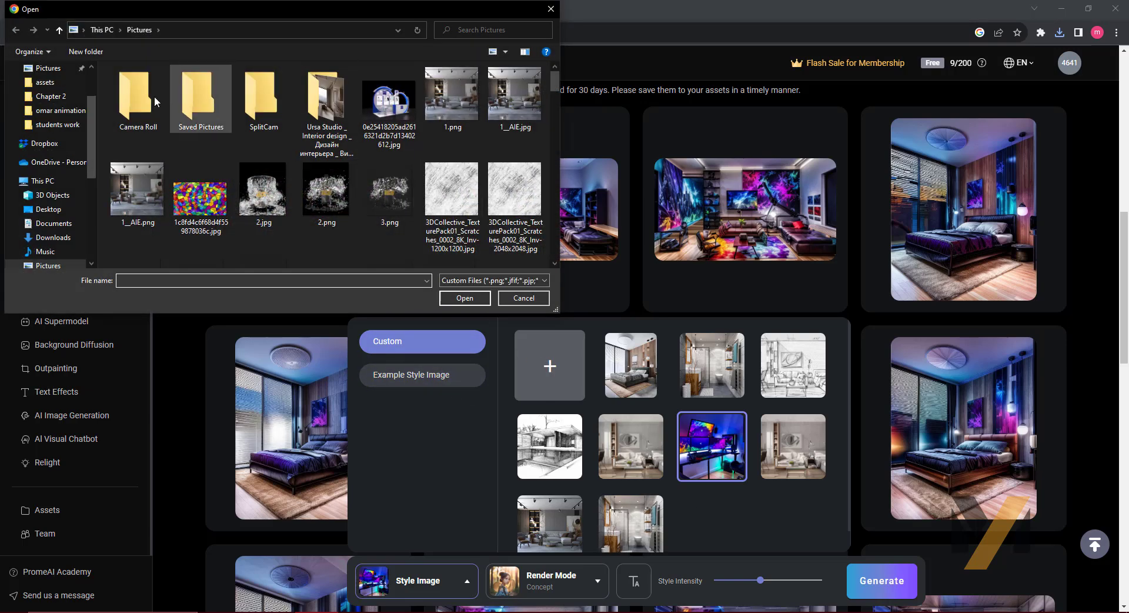
mouse_move(48, 163)
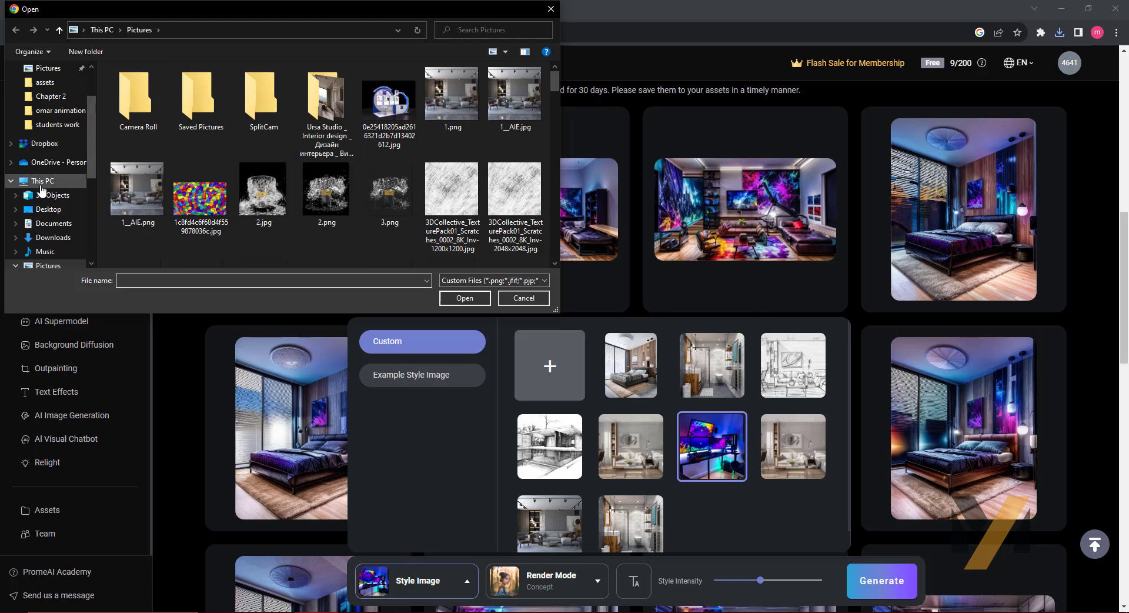
left_click(43, 181)
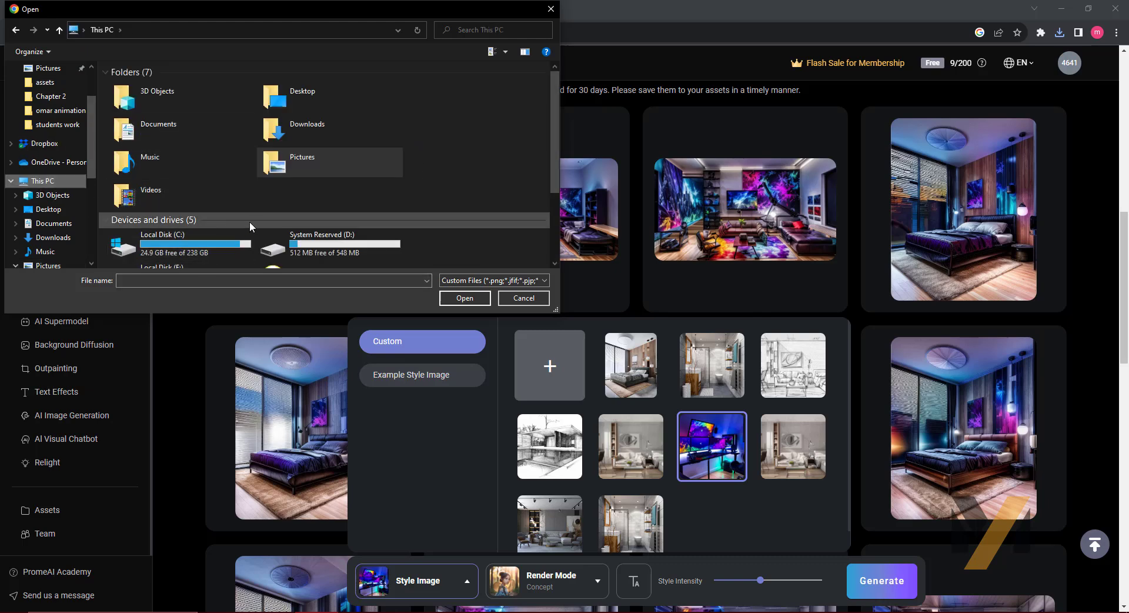
left_click(48, 209)
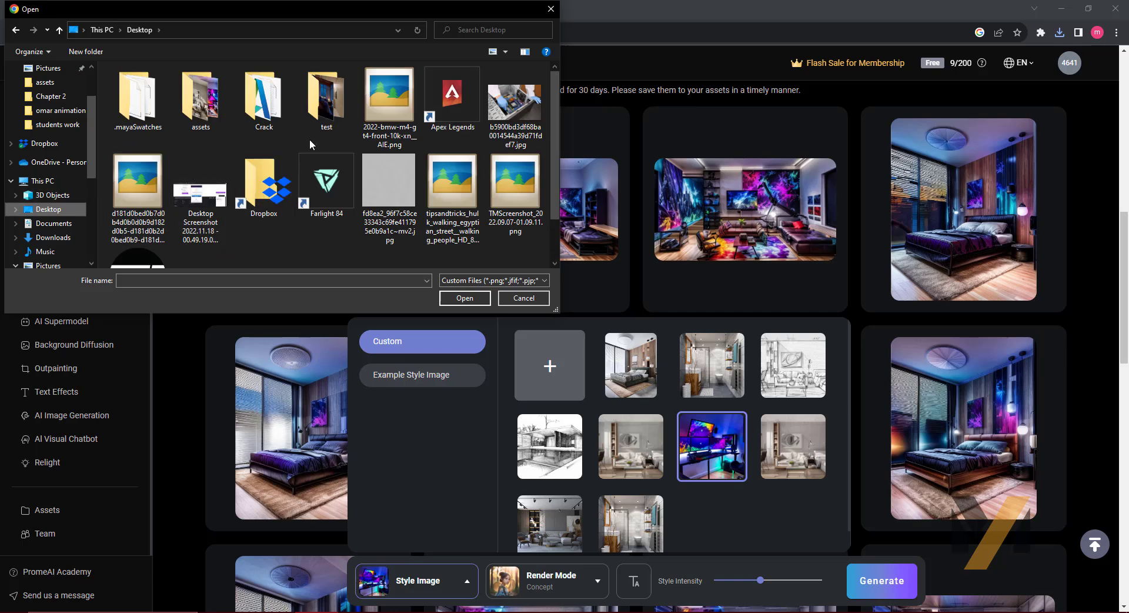
double_click(327, 97)
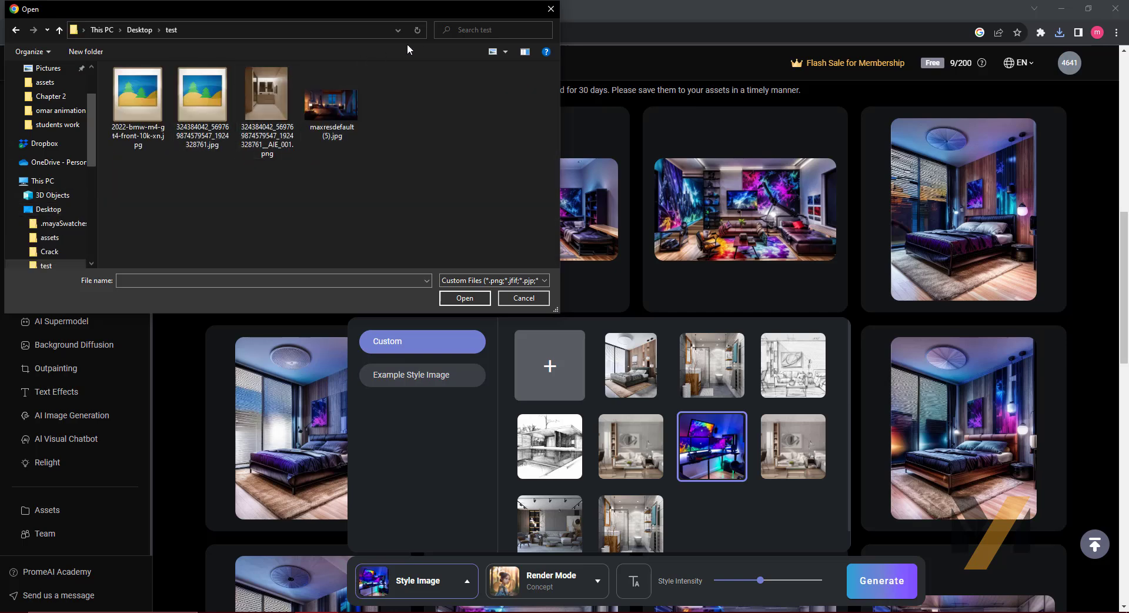
left_click(326, 106)
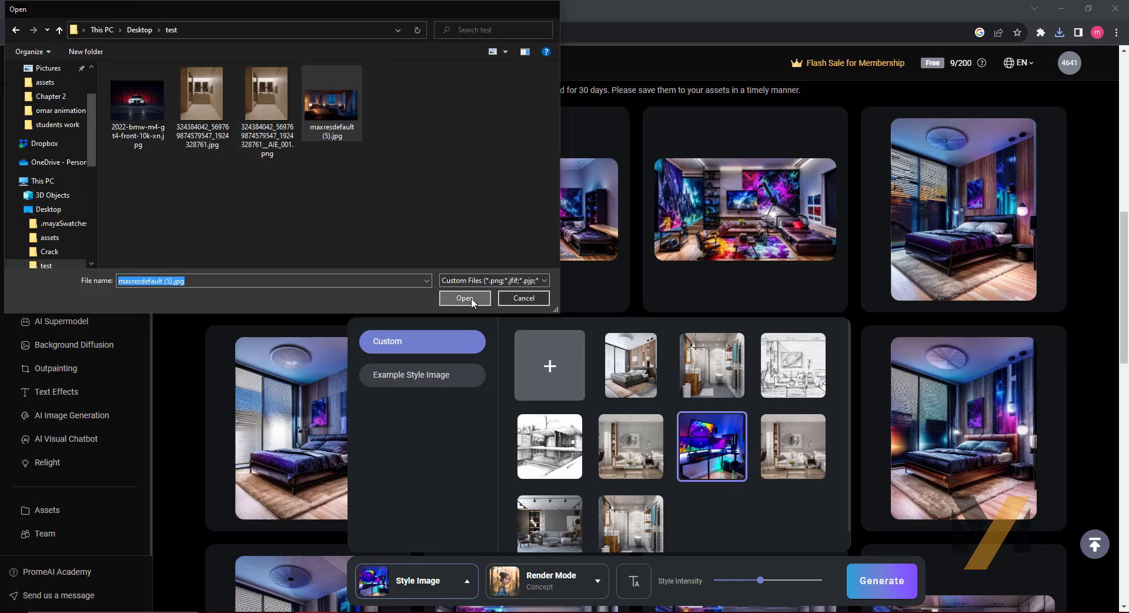
left_click(453, 299)
- Select the uploaded maxresdefault (5).jpg as the fusion style image
left_click(456, 302)
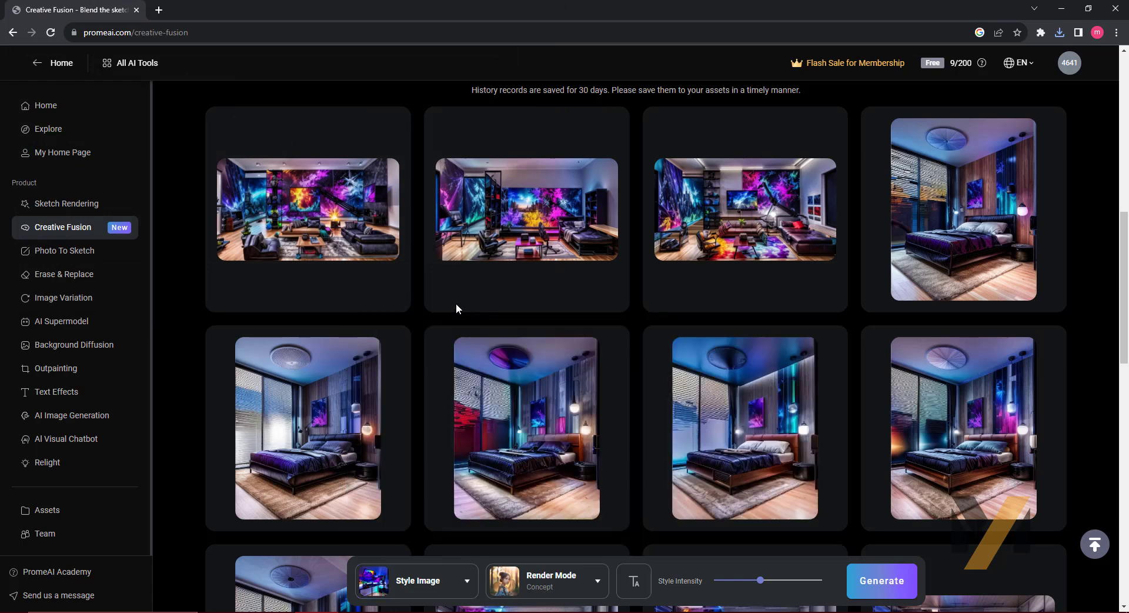
left_click(429, 597)
left_click(541, 581)
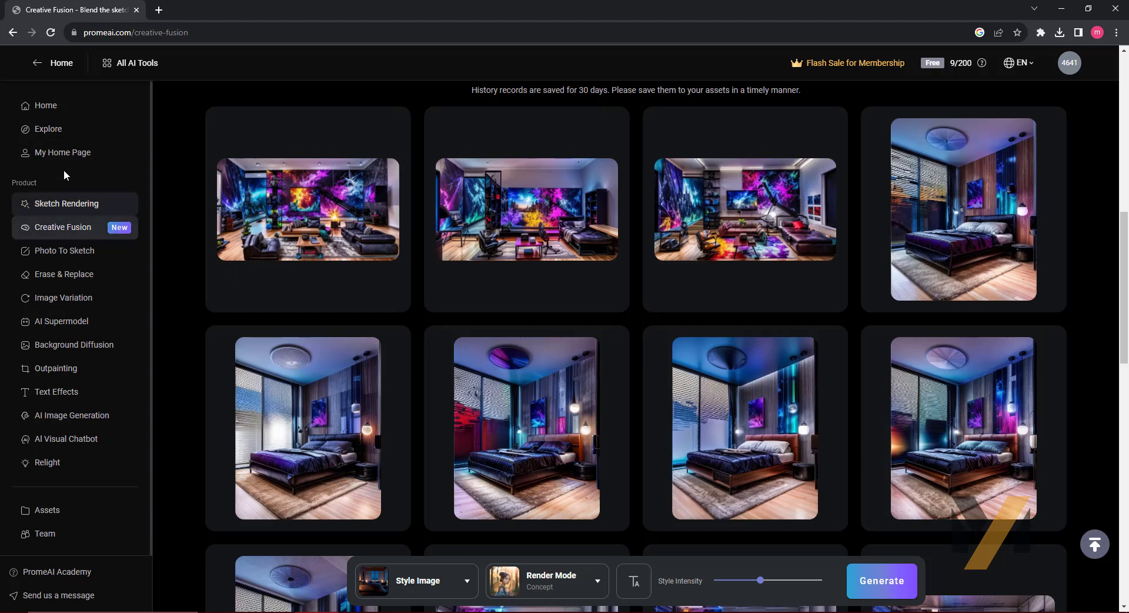
- Start a fresh Creative Fusion and upload the daytime wood-panelled bedroom as the base image
left_click(46, 106)
left_click(61, 235)
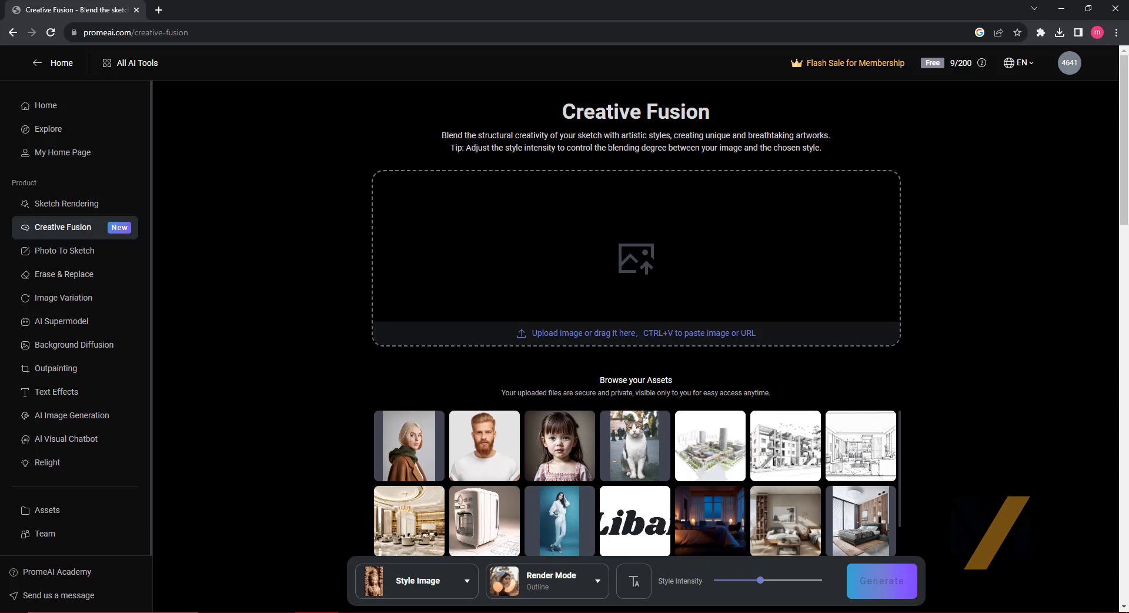
key("alt+Tab")
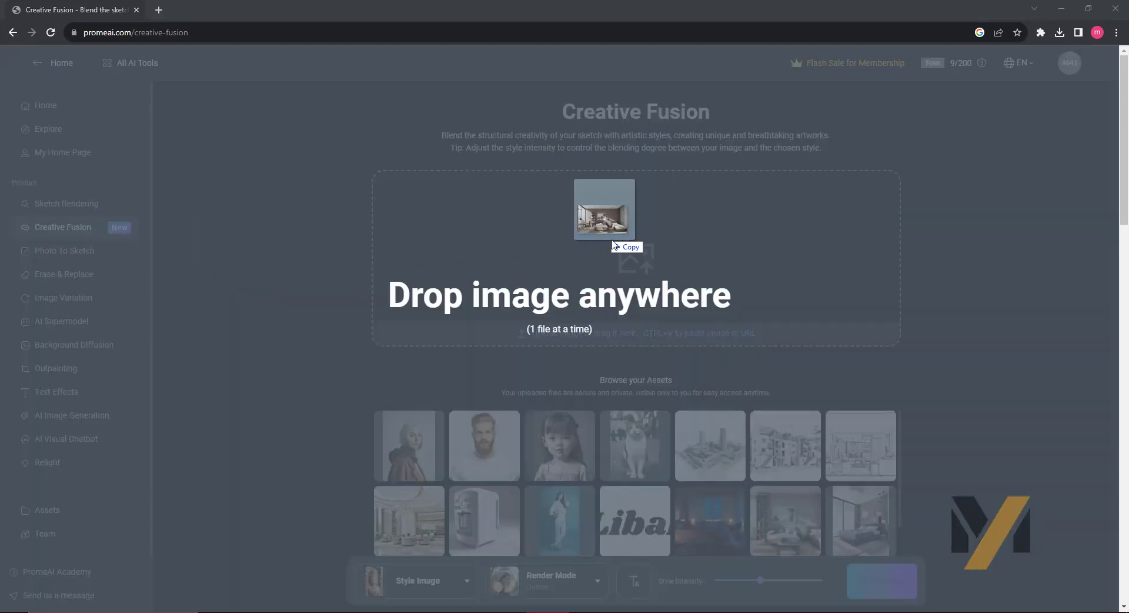
left_click_drag(604, 214, 631, 267)
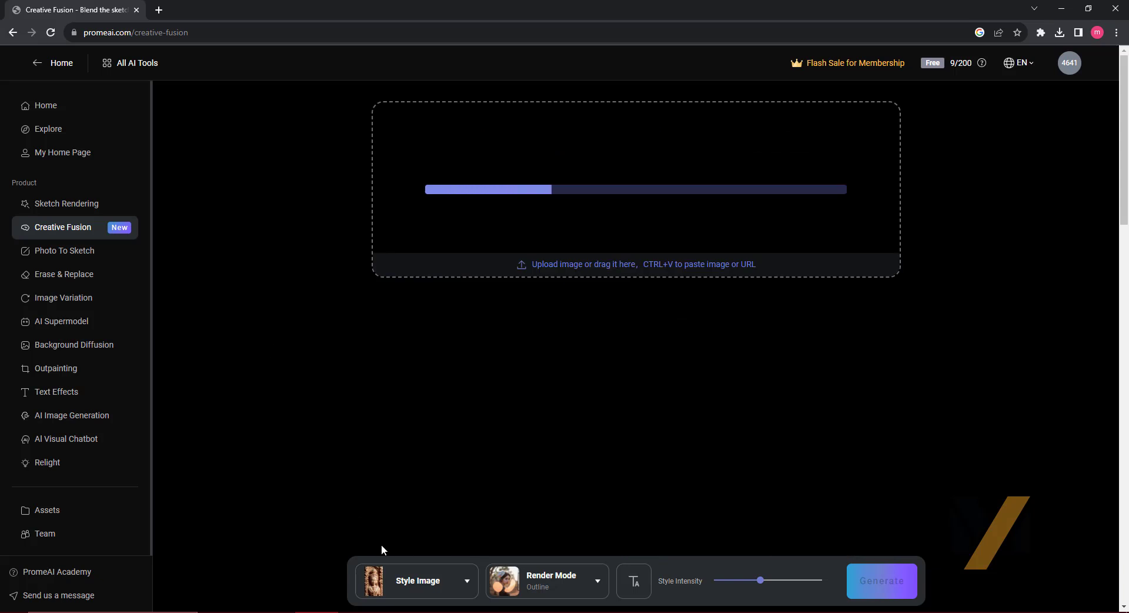
- Set the dusk-lit bedroom as the custom style image and generate the fusion
left_click(468, 584)
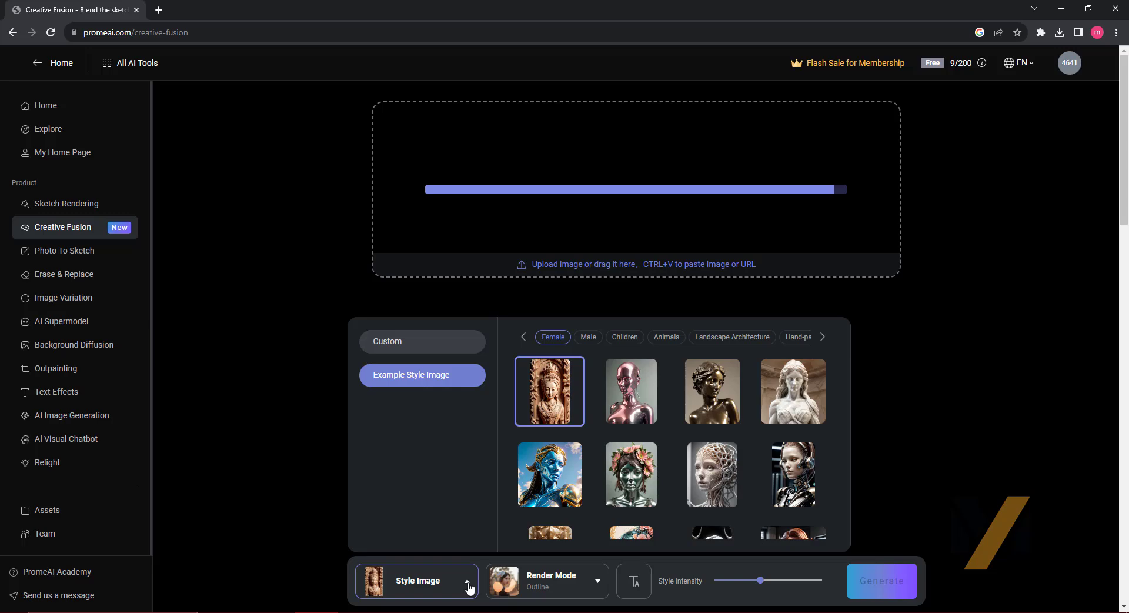
left_click(408, 342)
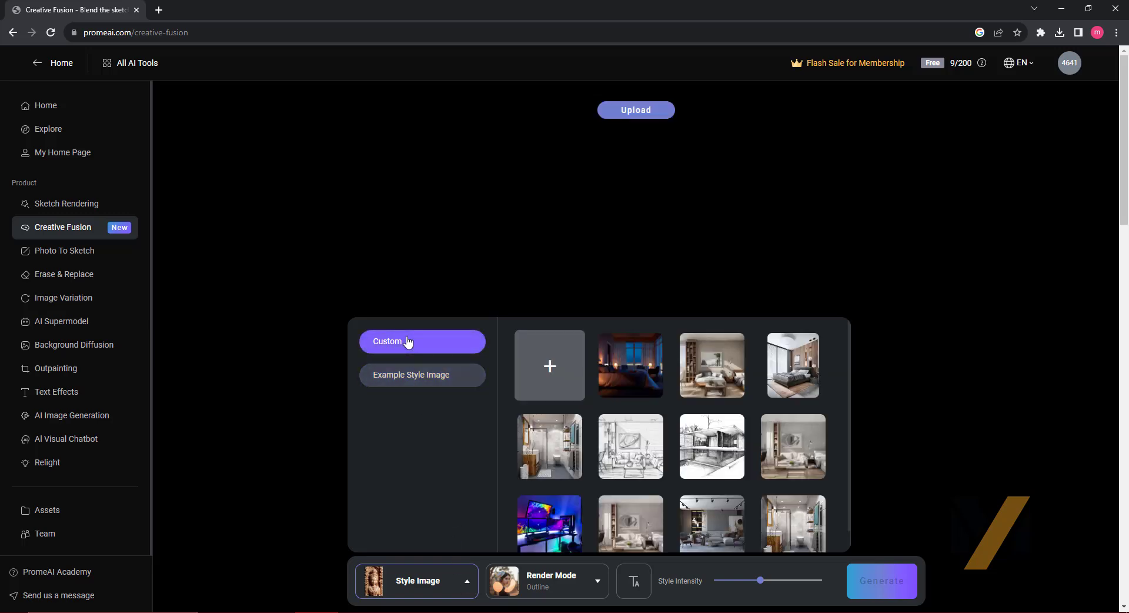
left_click(625, 366)
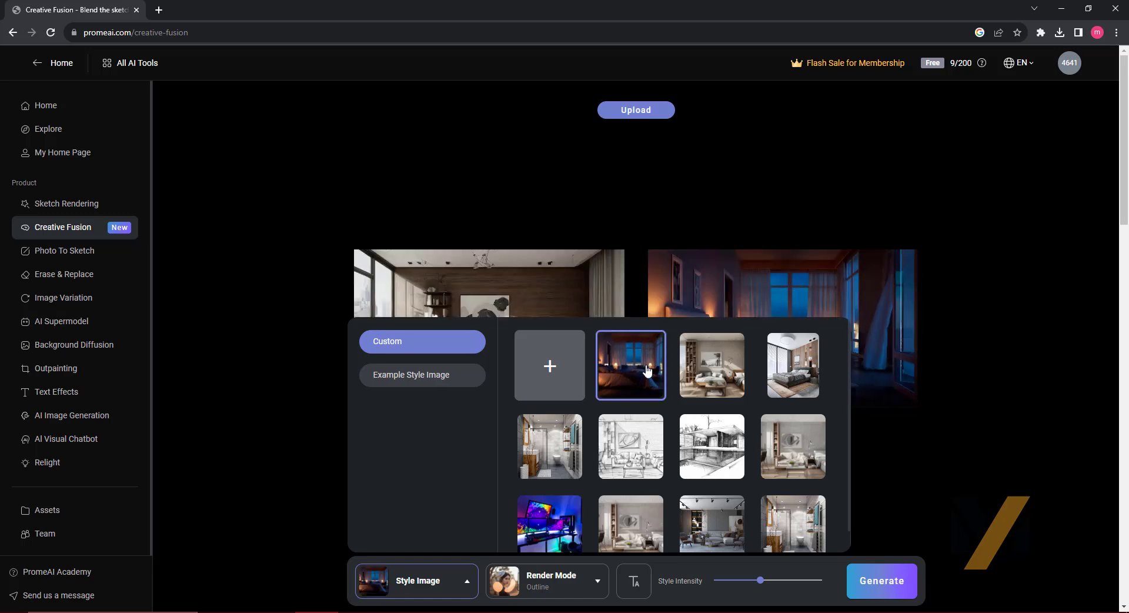
left_click(920, 232)
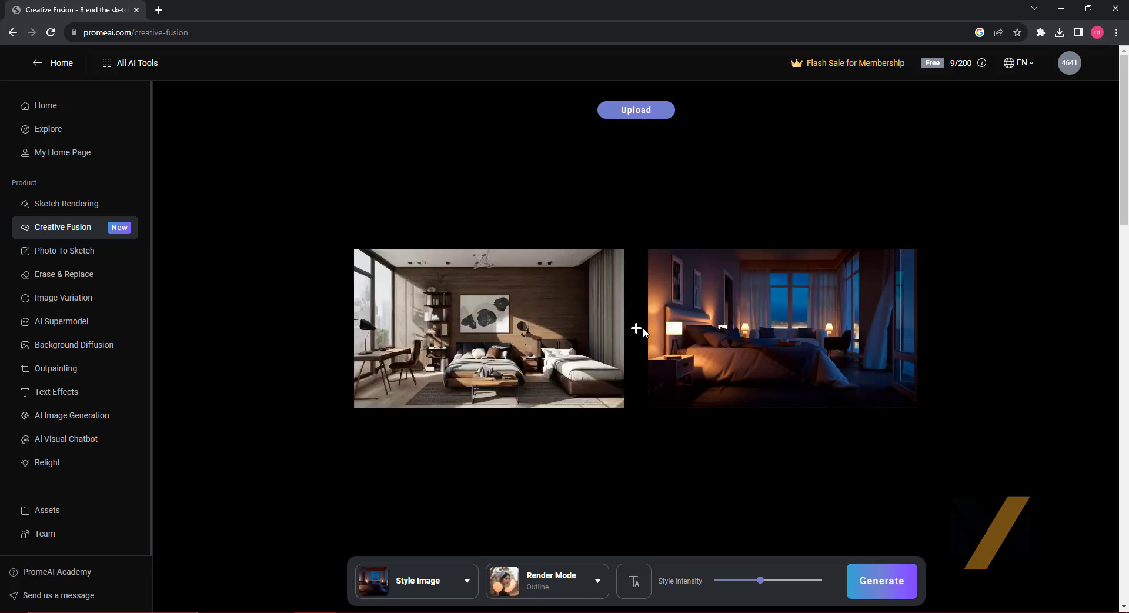
left_click(898, 589)
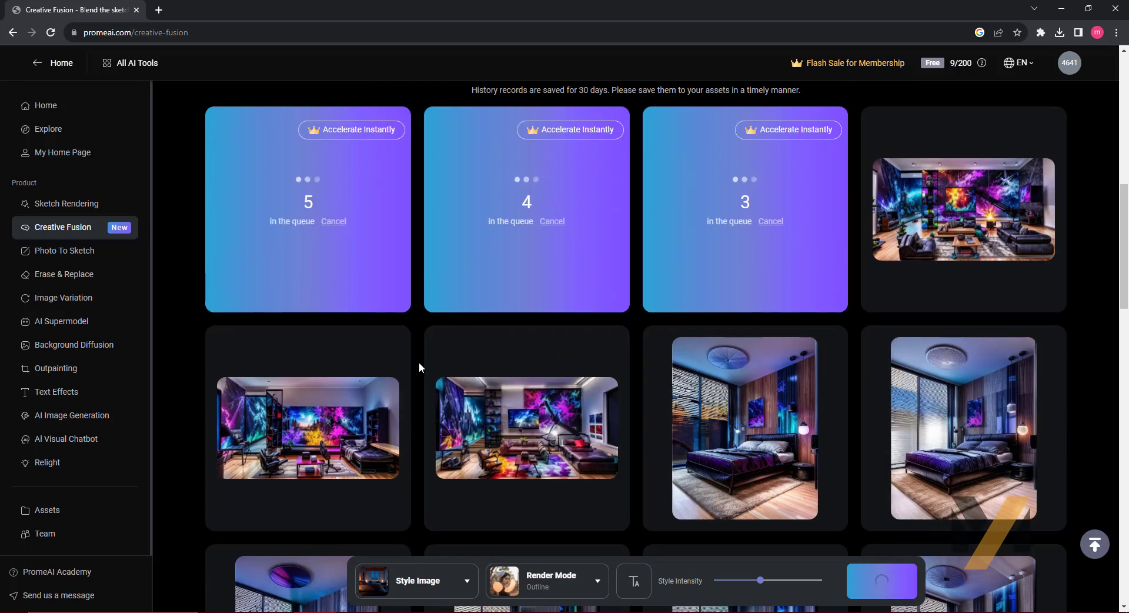
mouse_move(527, 209)
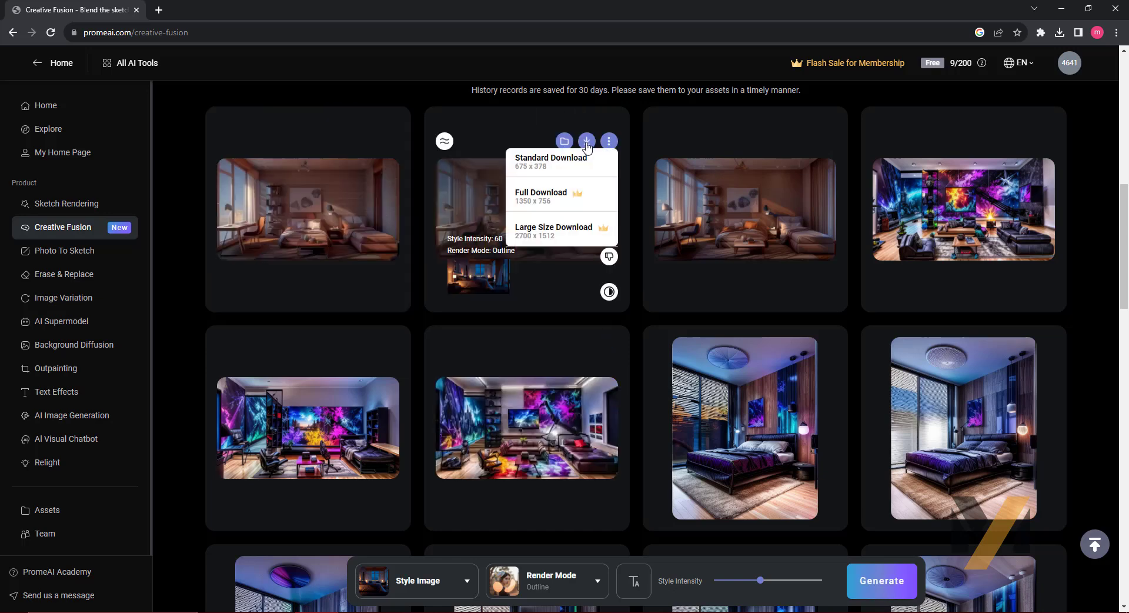
- Generate more fused bedrooms, download one as 464158905572165.jpg, and load it into the enhancer
left_click(892, 588)
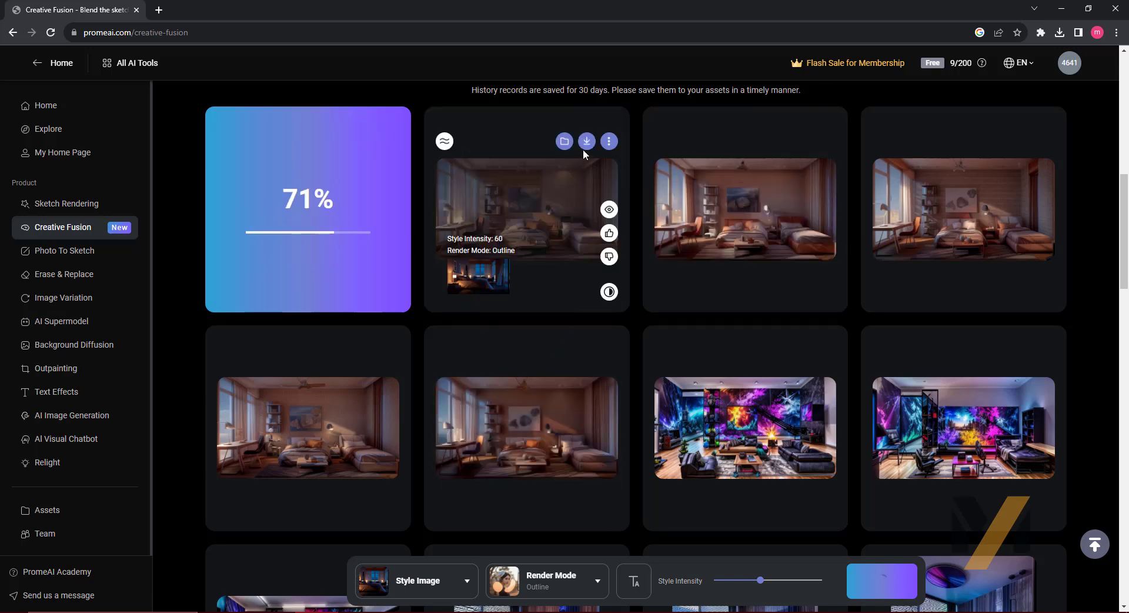
left_click(579, 162)
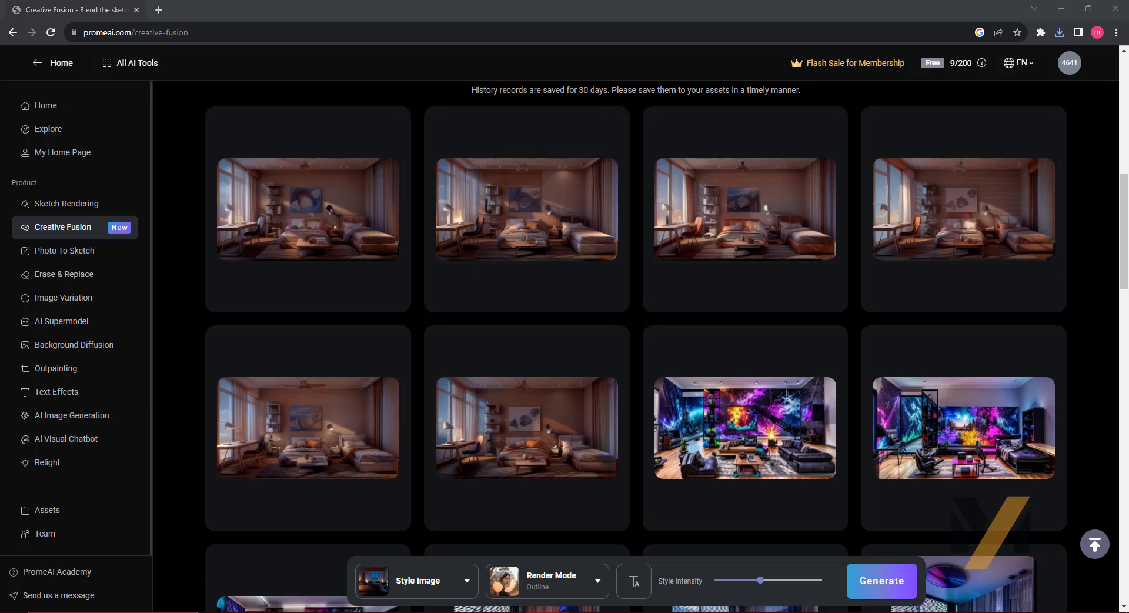
left_click_drag(358, 304, 463, 244)
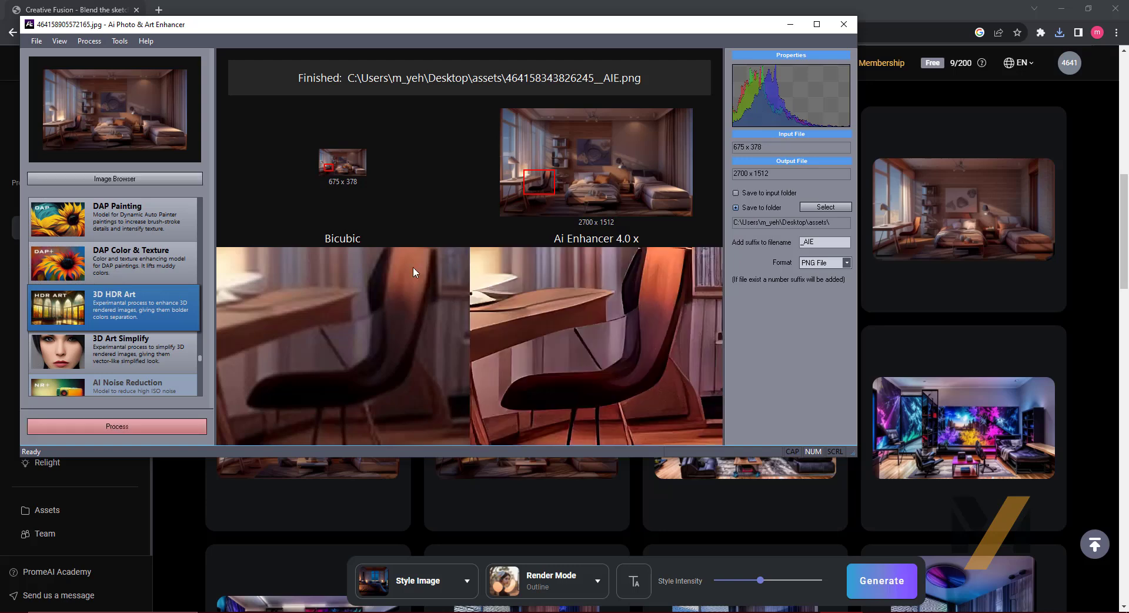
- Upscale the fused bedroom render with 3D HDR Art to 2700 x 1512, then close the enhancer
left_click(197, 419)
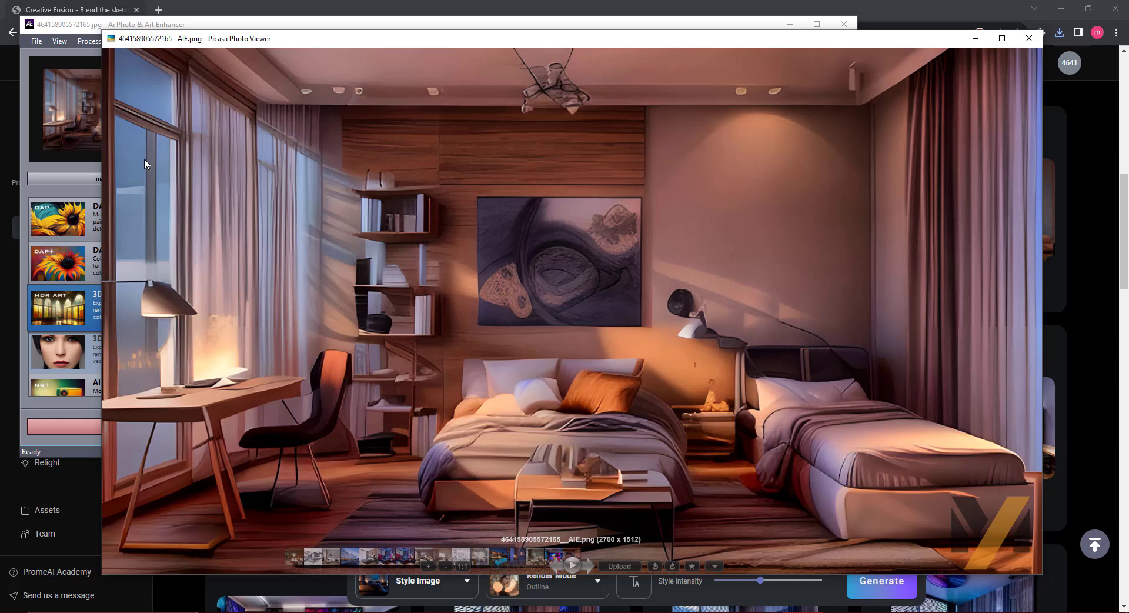
mouse_move(885, 175)
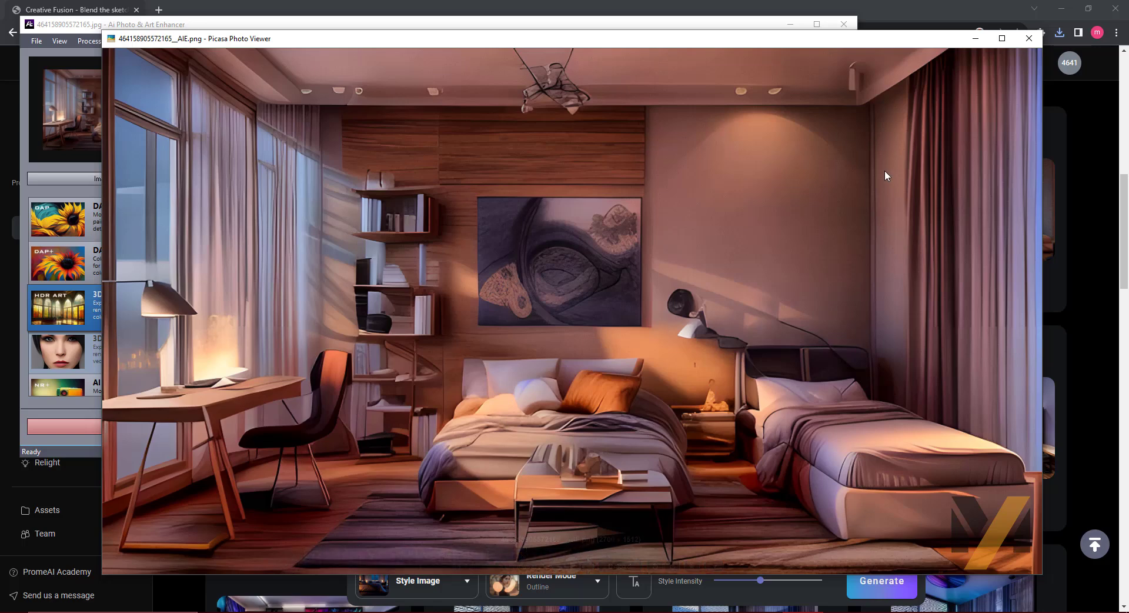
left_click(1028, 38)
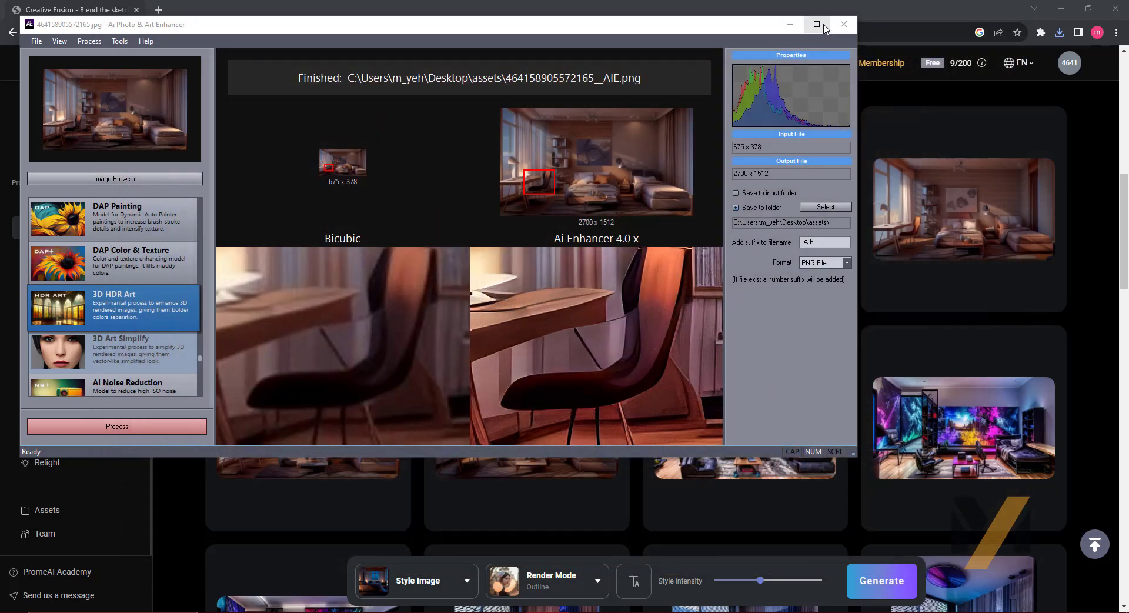
left_click(844, 25)
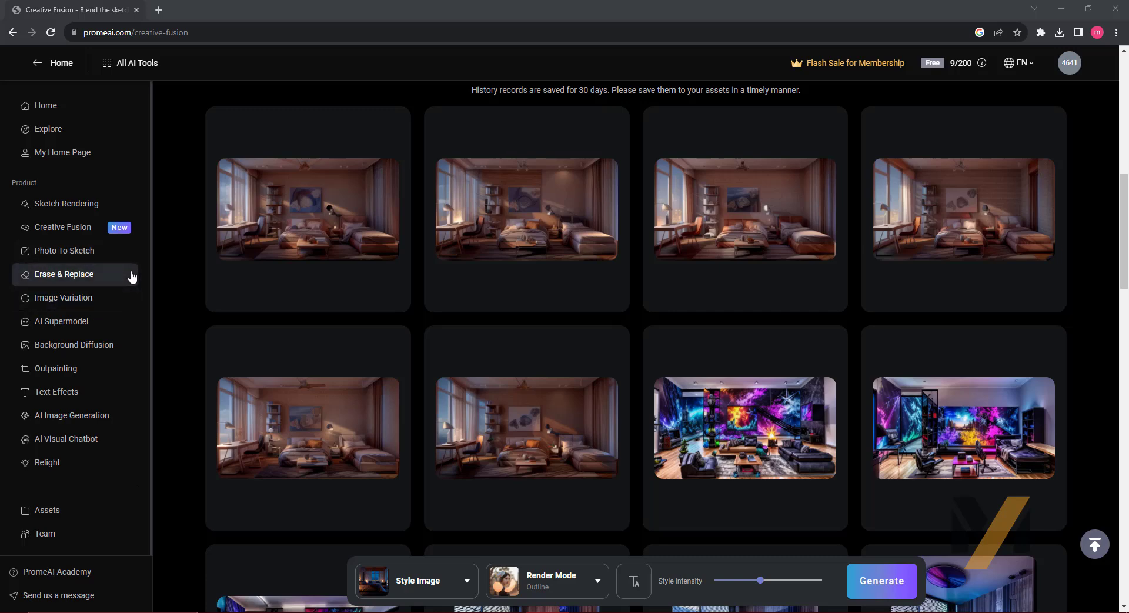
- Load the bathroom in Erase & Replace, mark toilet and flush plate, prompt 'plants green set with flowers'
left_click(68, 274)
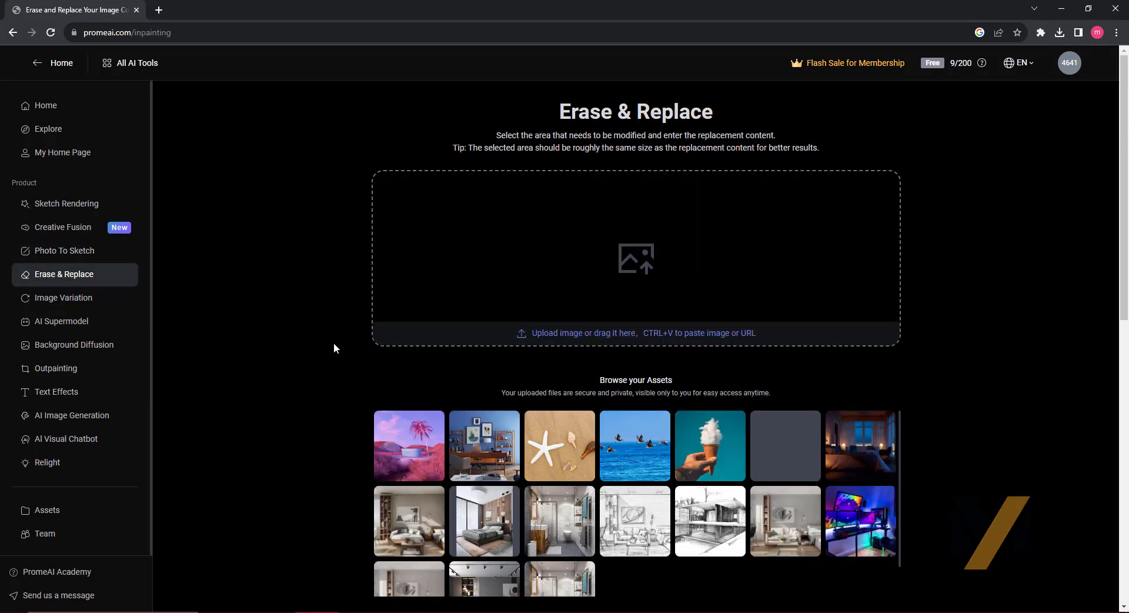
left_click(576, 580)
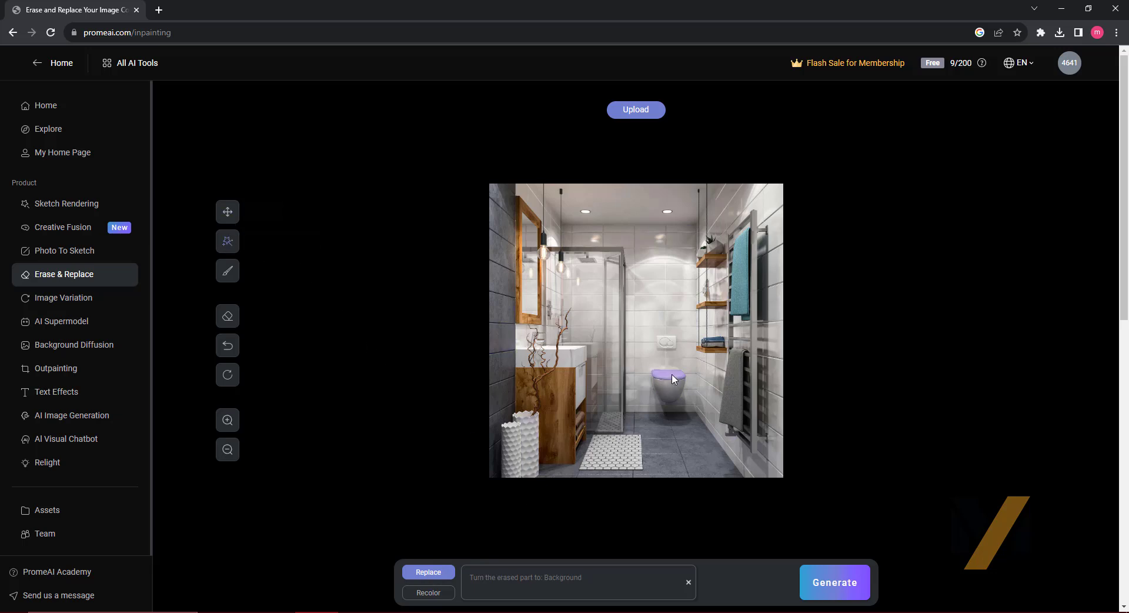
left_click(672, 341)
left_click(667, 432)
left_click(699, 427)
left_click(656, 438)
left_click(511, 591)
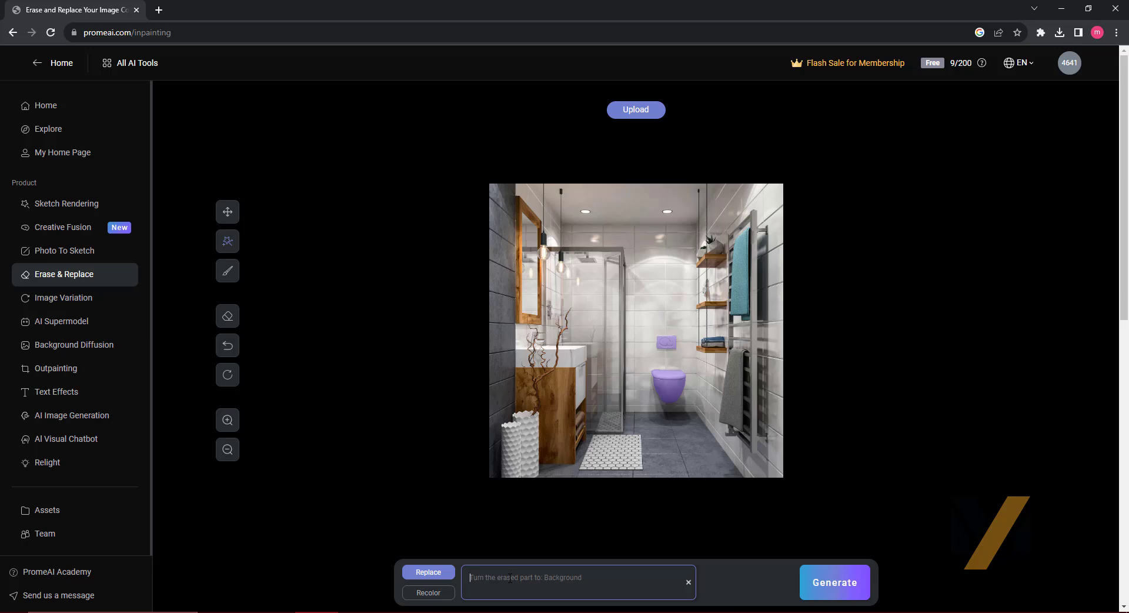
type("plante")
type("gree")
type("n set ")
type("with flowe")
type("rs")
- Generate bathrooms with plants replacing the toilet and preview the flower-pot result full screen
left_click(844, 592)
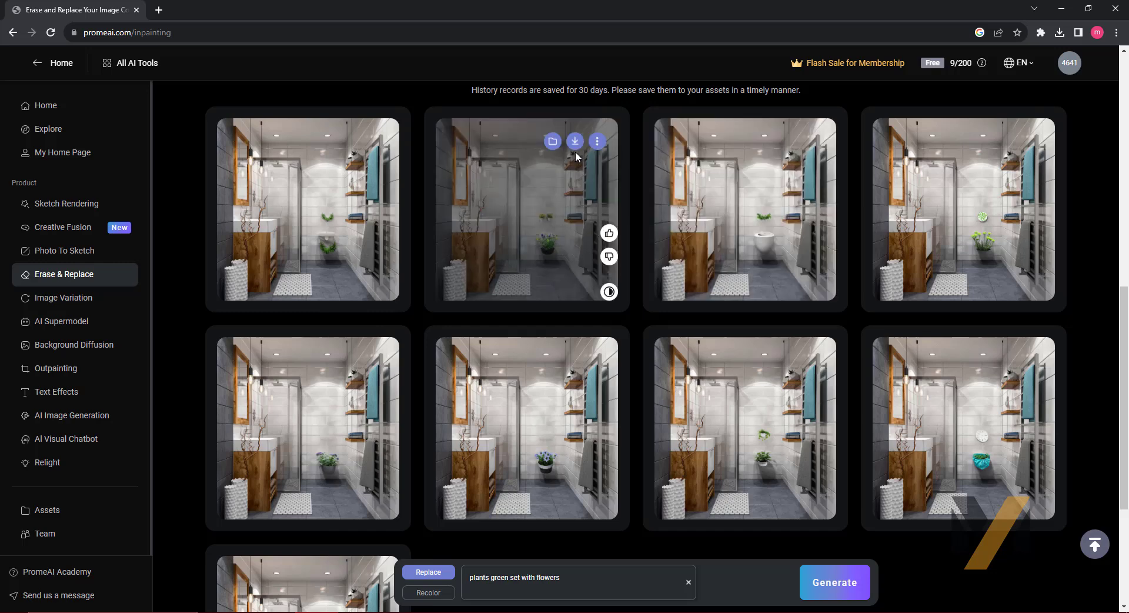
left_click(582, 270)
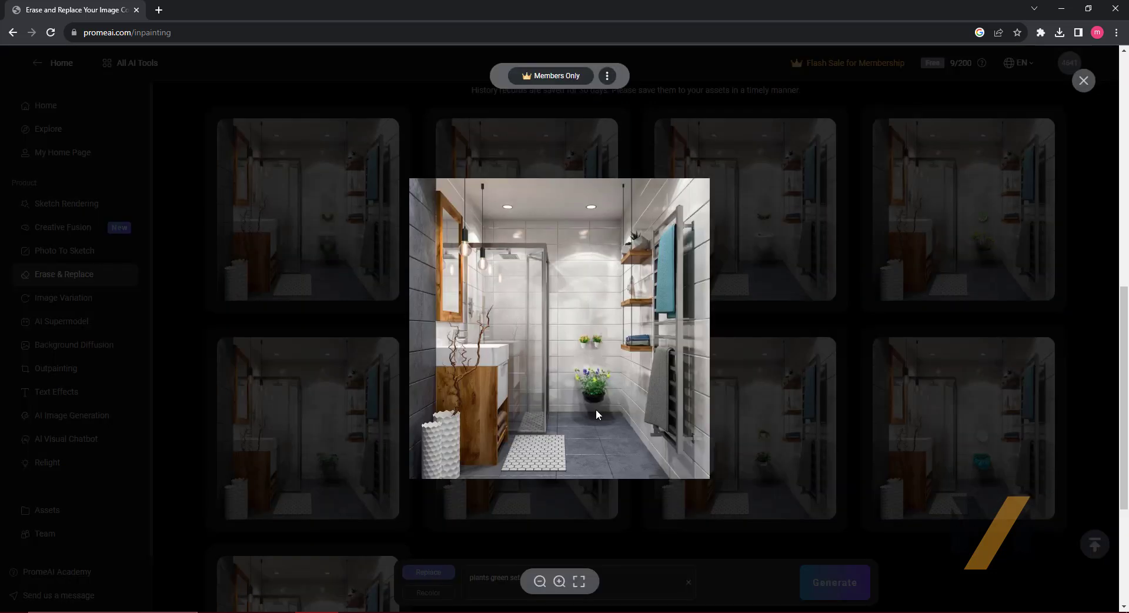
left_click(731, 163)
mouse_move(746, 209)
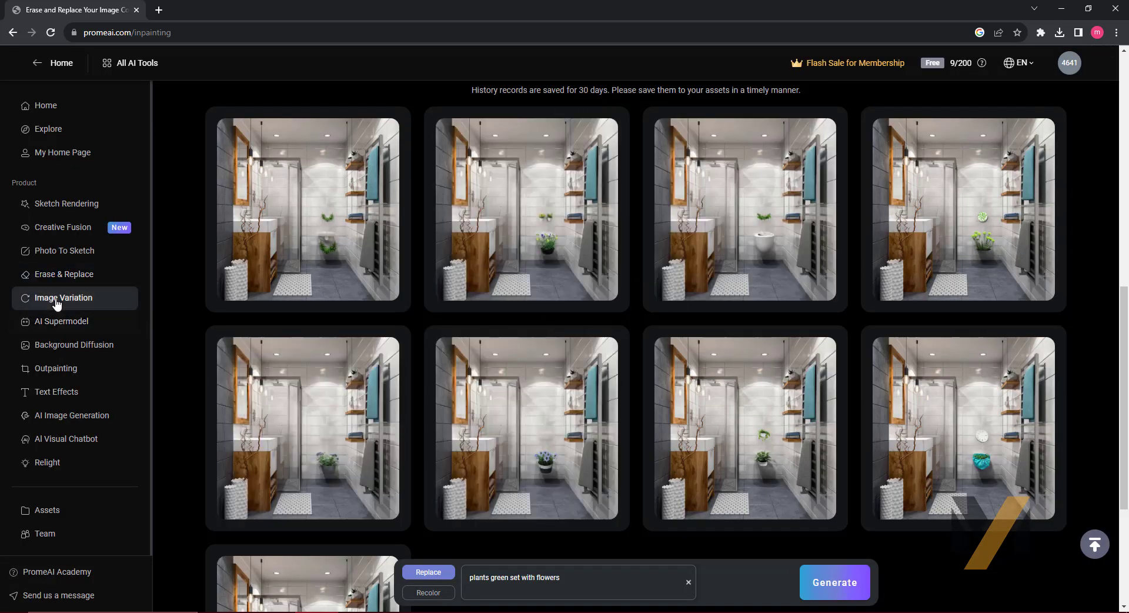
- Generate Image Variations of the daytime bedroom with the prompt 'gaming bedroom night mode'
left_click(57, 300)
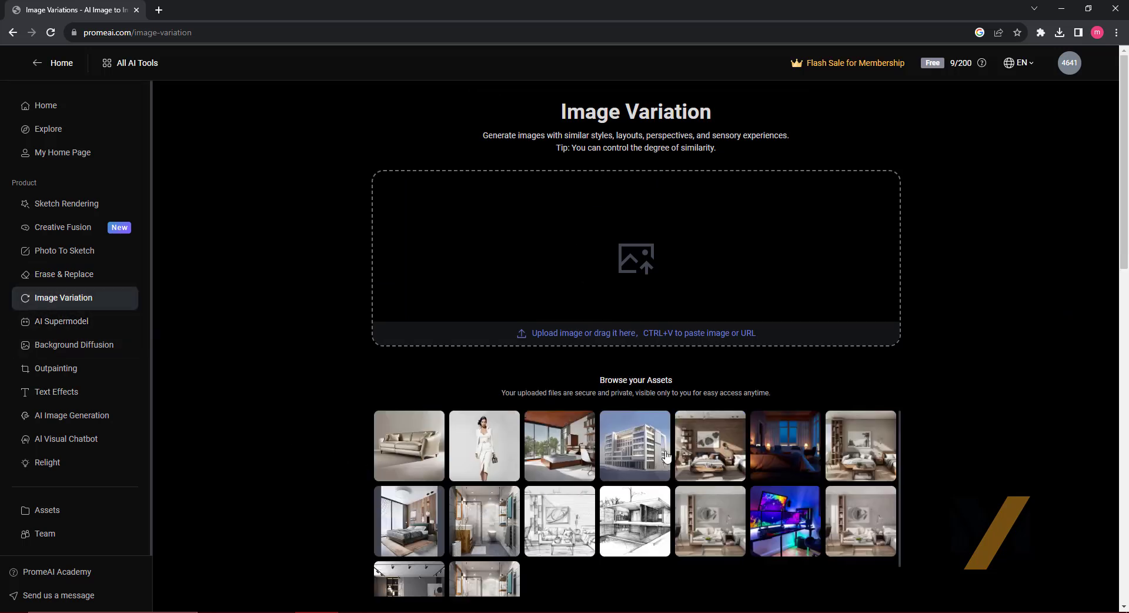
left_click(707, 454)
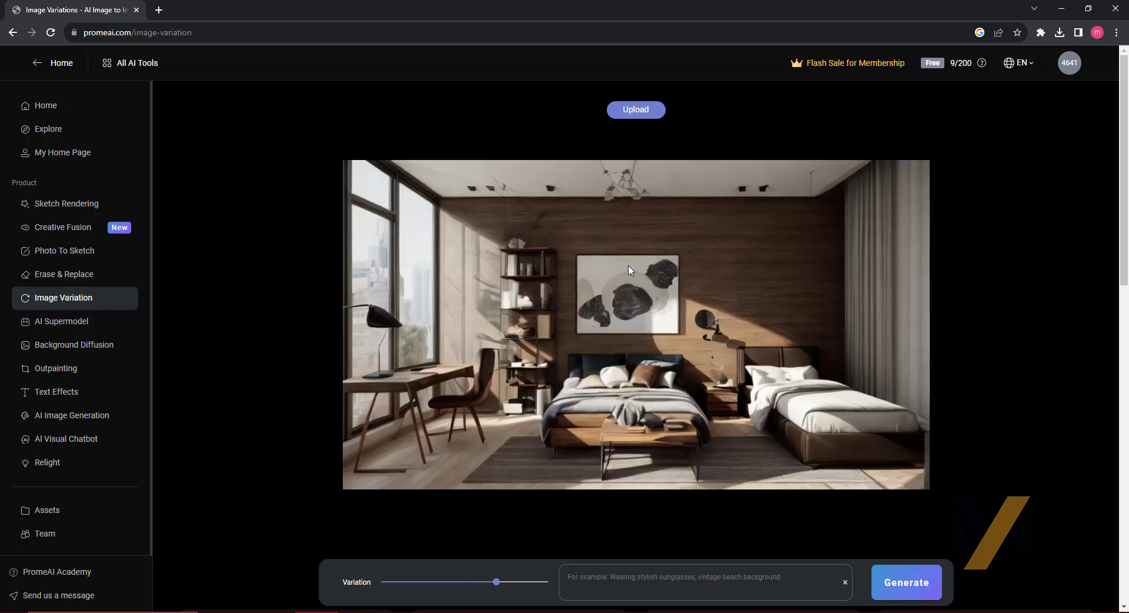
left_click(599, 585)
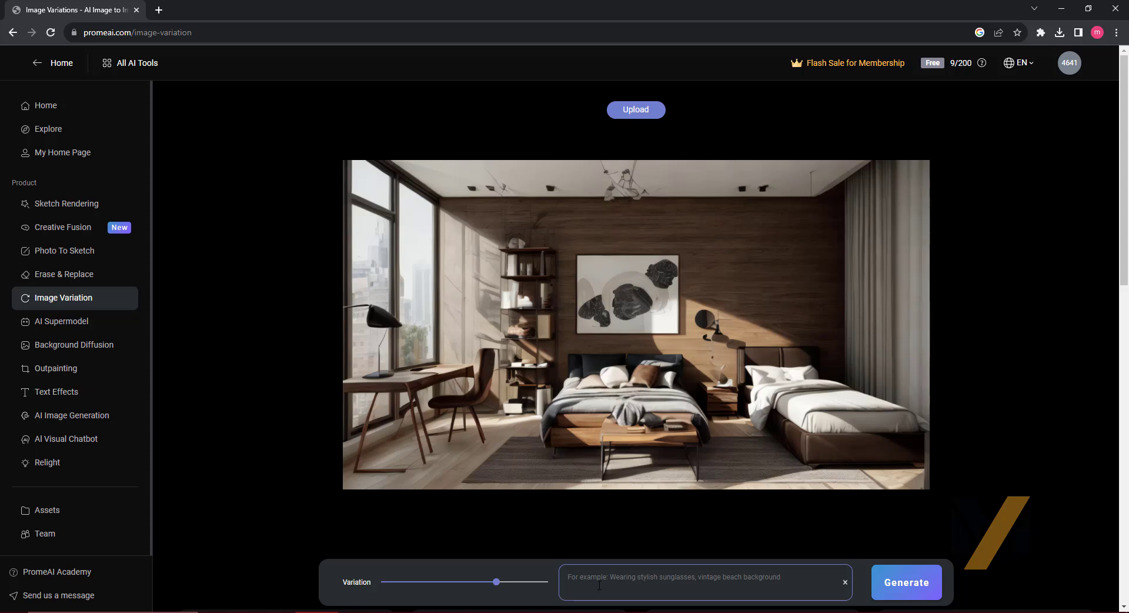
type("c")
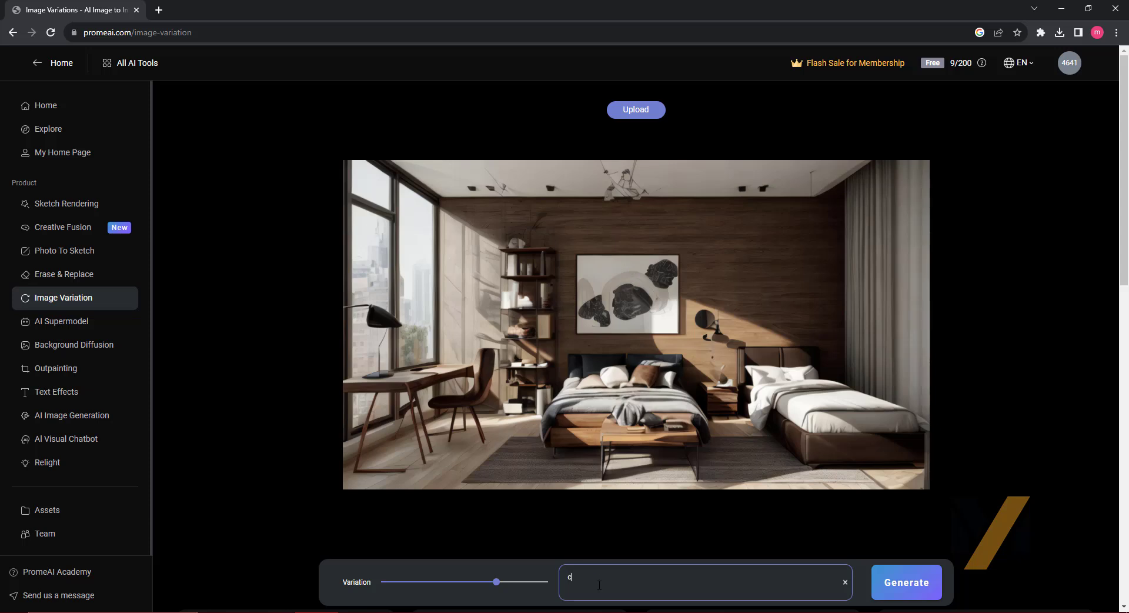
type("hilde")
type("re")
type(" gami")
key("BackSpace")
key("BackSpace")
key("BackSpace")
type("gami")
type("oi")
type("g be")
type("oo")
type("m")
type("night")
type(" mode")
left_click(909, 593)
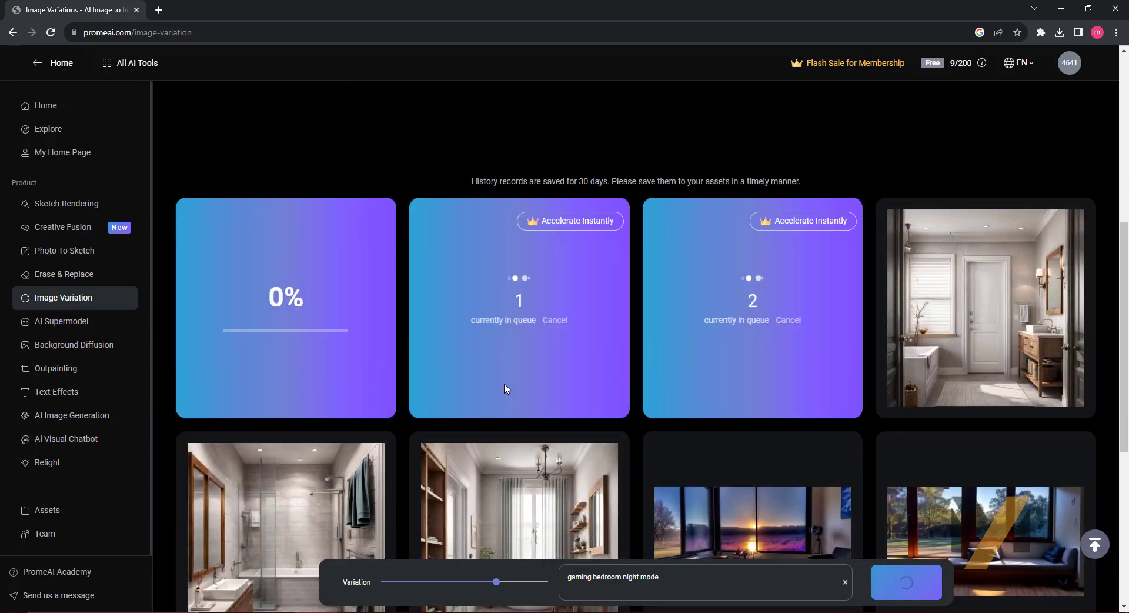
scroll(1003, 324, "down", 2)
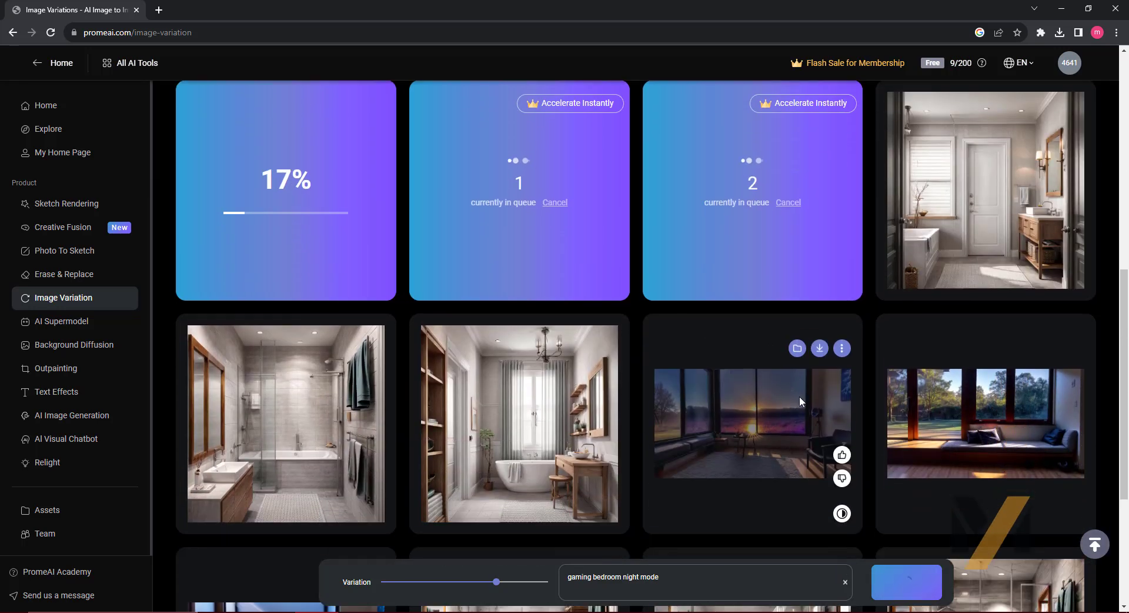
mouse_move(286, 423)
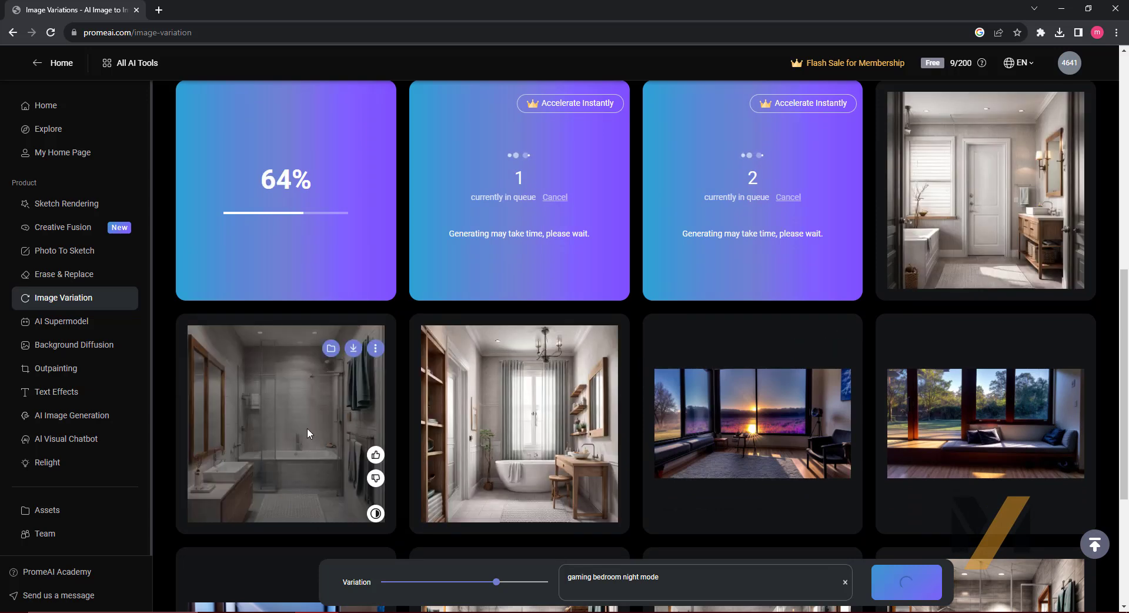
scroll(655, 412, "up", 1)
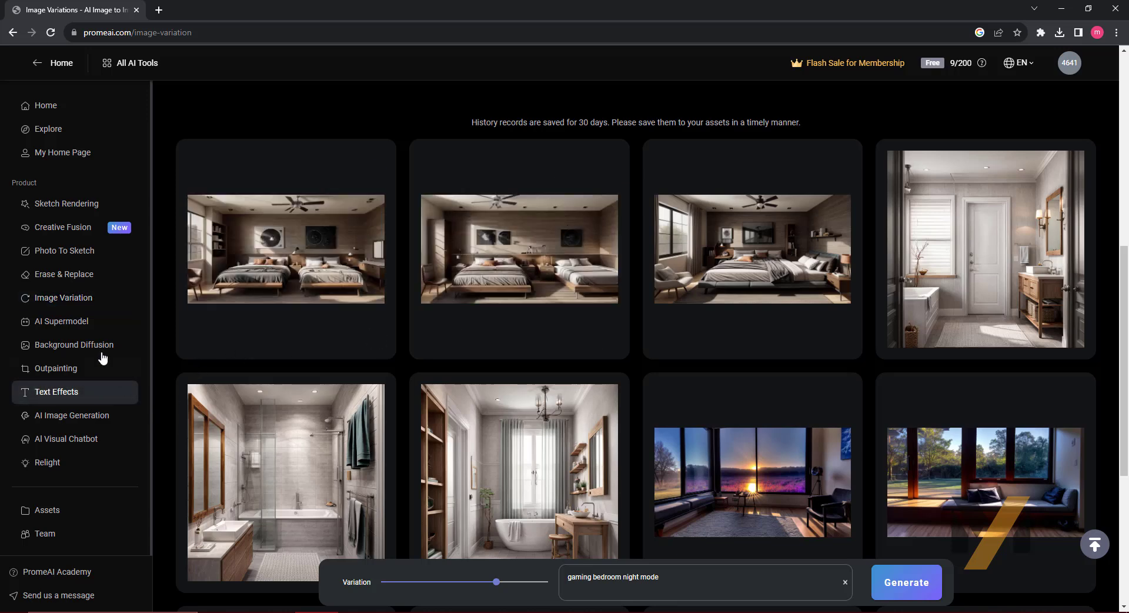
- Browse the sidebar tools from Background Diffusion to Relight, then settle on Sketch Rendering
left_click(75, 344)
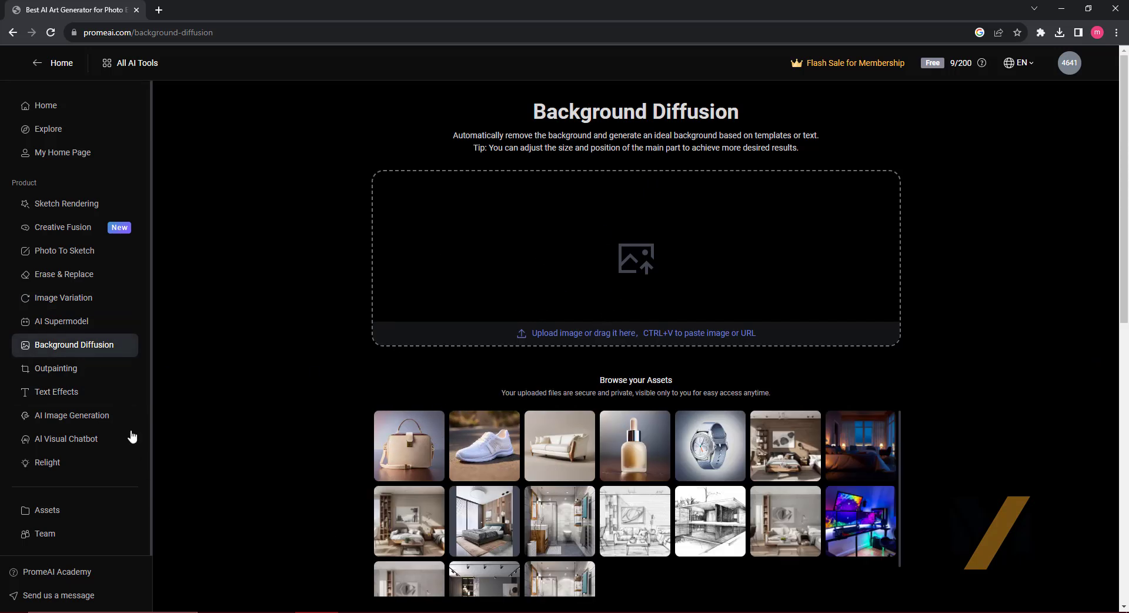
left_click(56, 369)
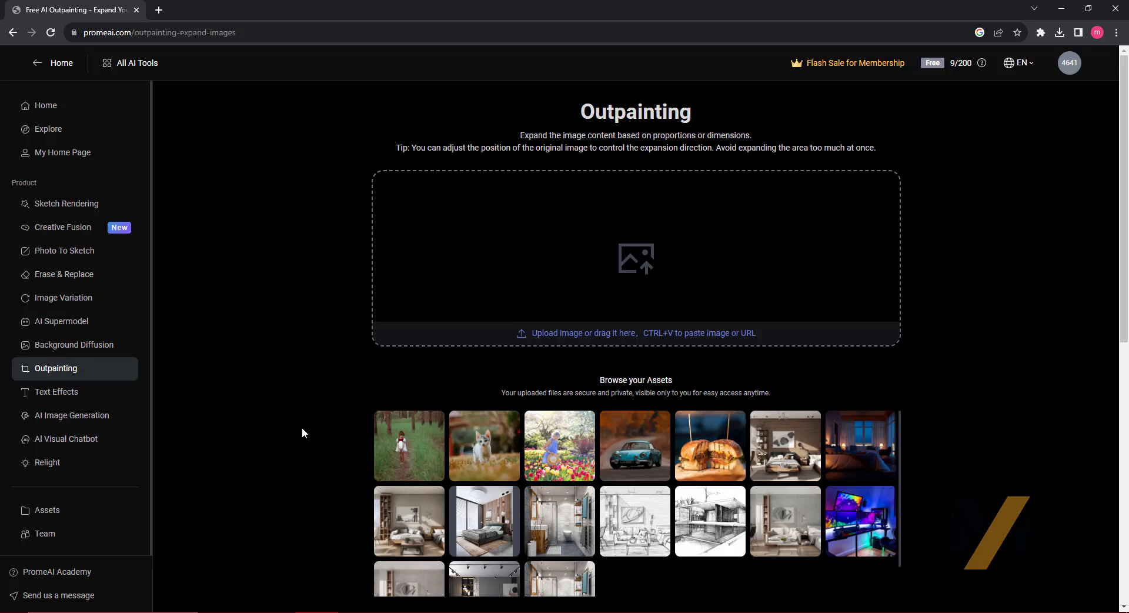
left_click(57, 391)
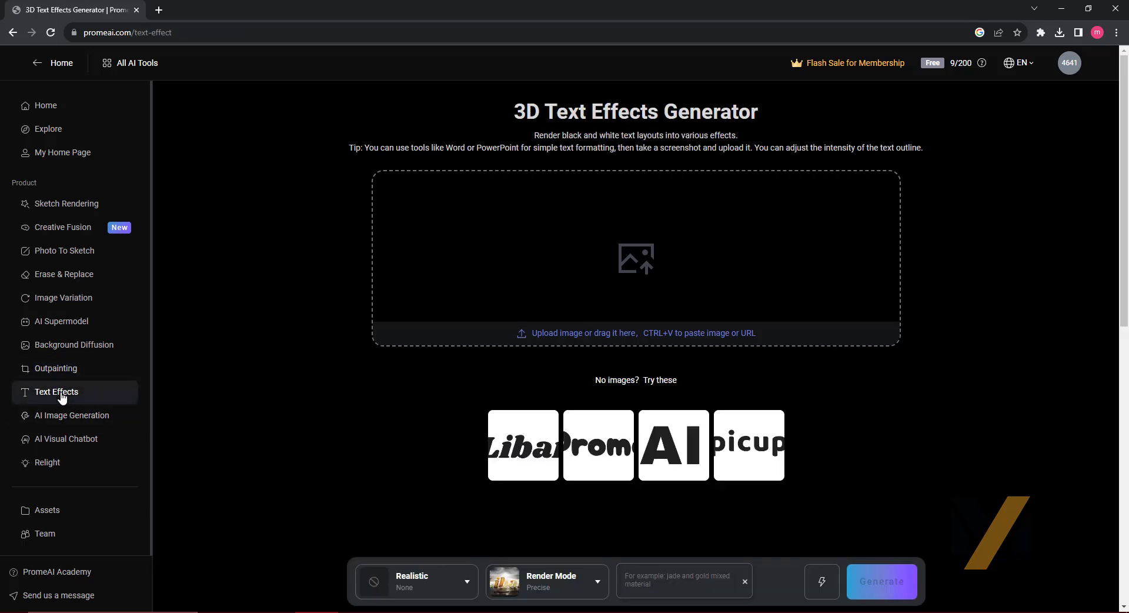
scroll(768, 412, "down", 1)
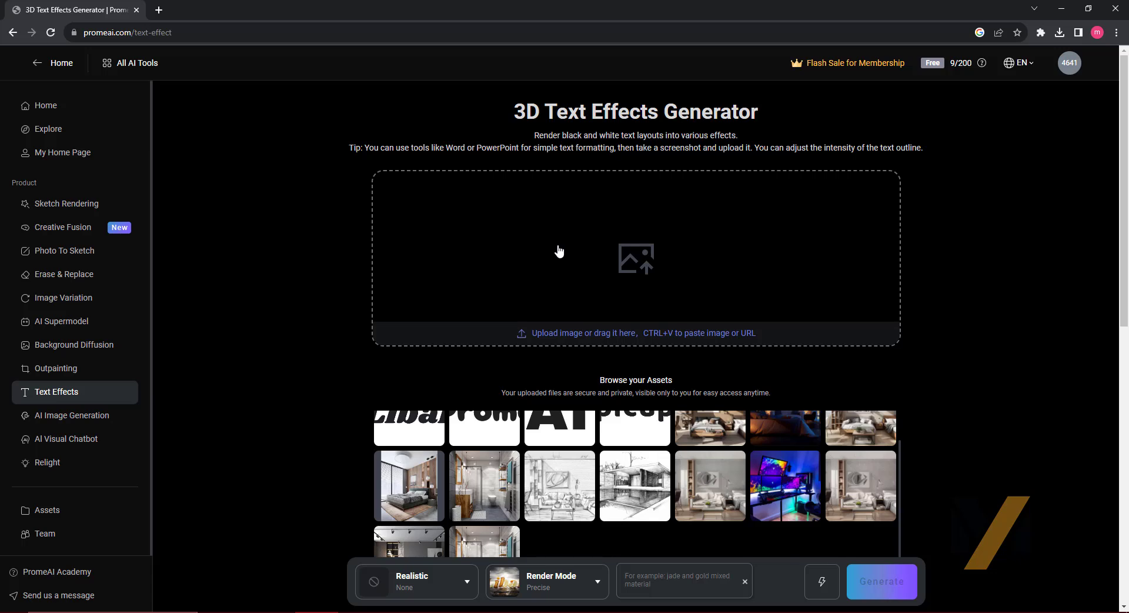
left_click(58, 417)
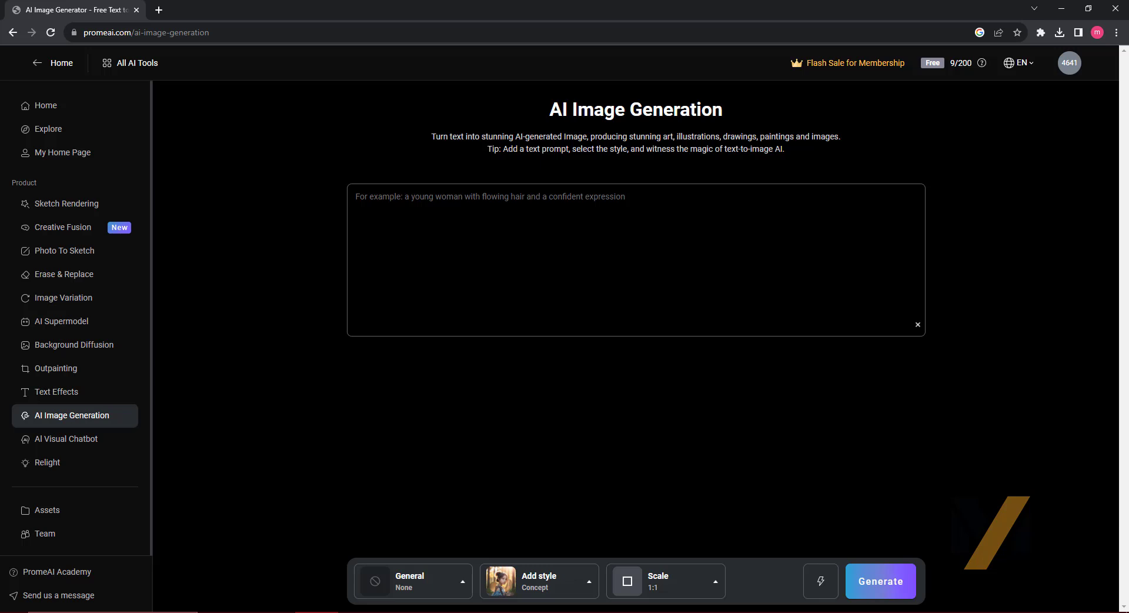
left_click(67, 440)
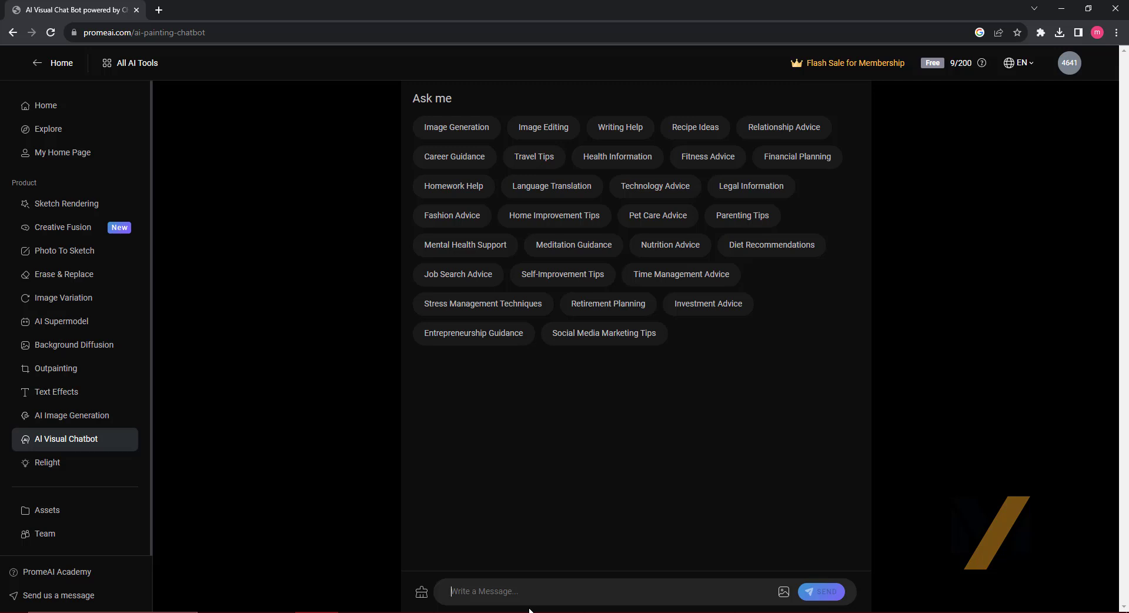
left_click(36, 463)
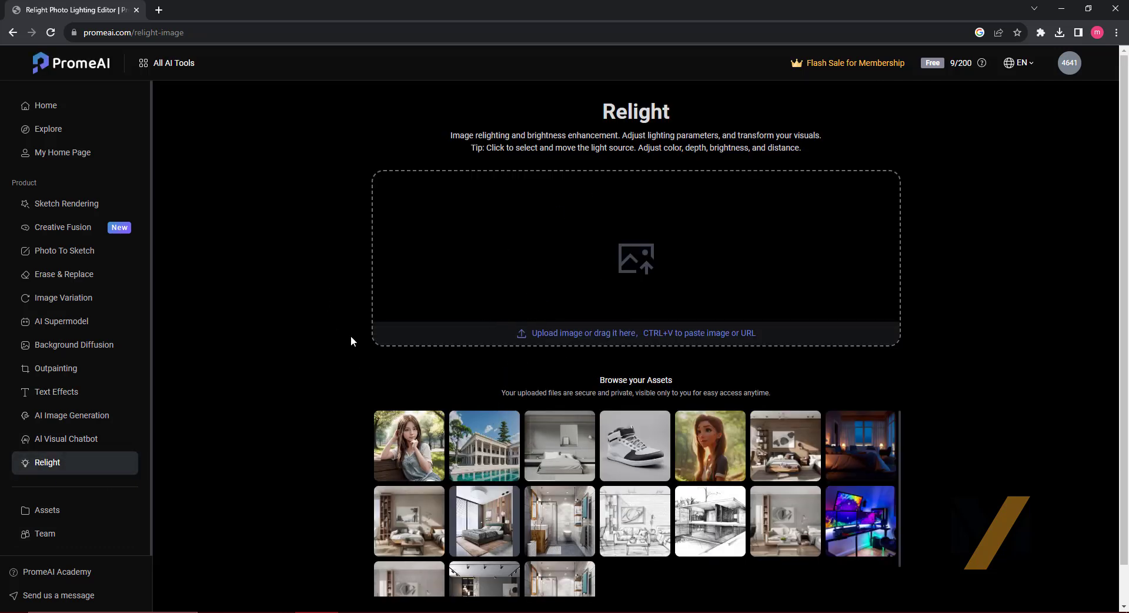
left_click(69, 230)
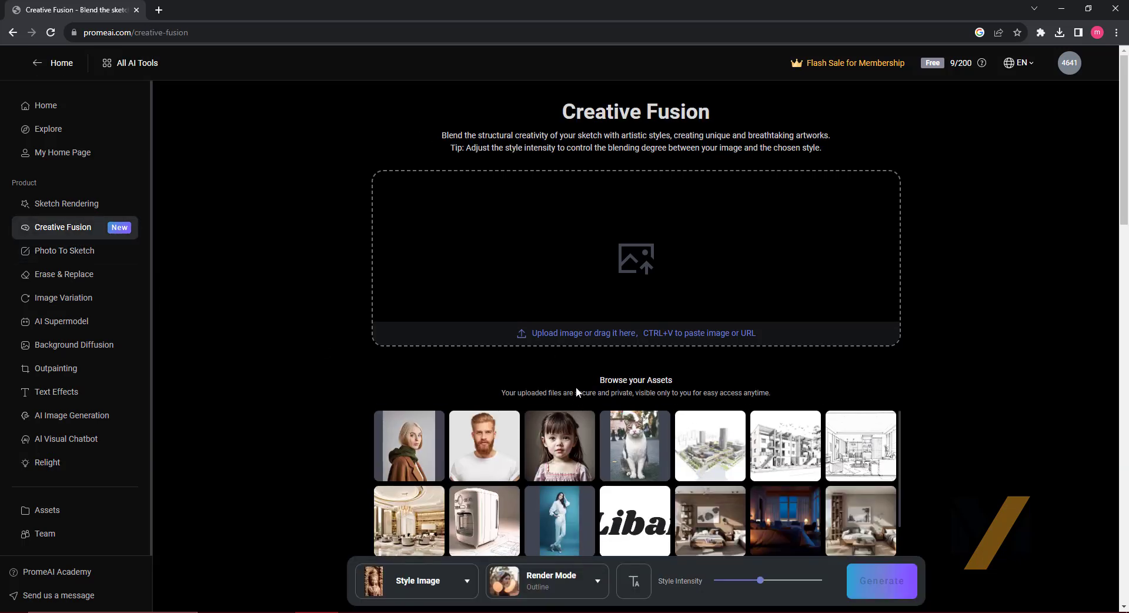
left_click(67, 205)
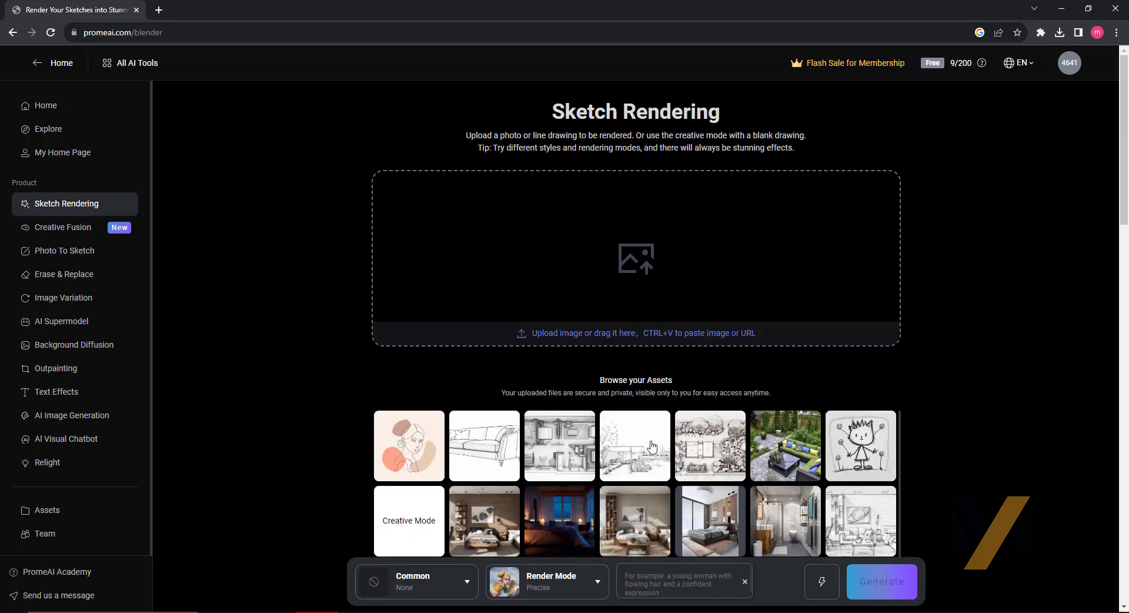
- Load the garden house sketch and choose the Architectural Design > Mid-Century Modern style
left_click(651, 447)
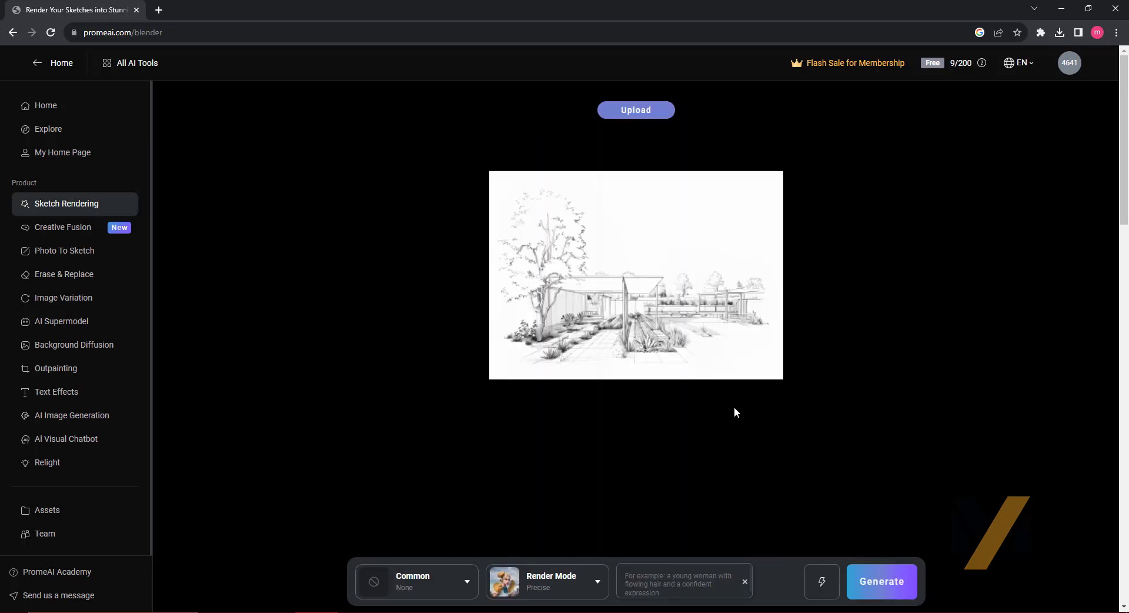
left_click(458, 595)
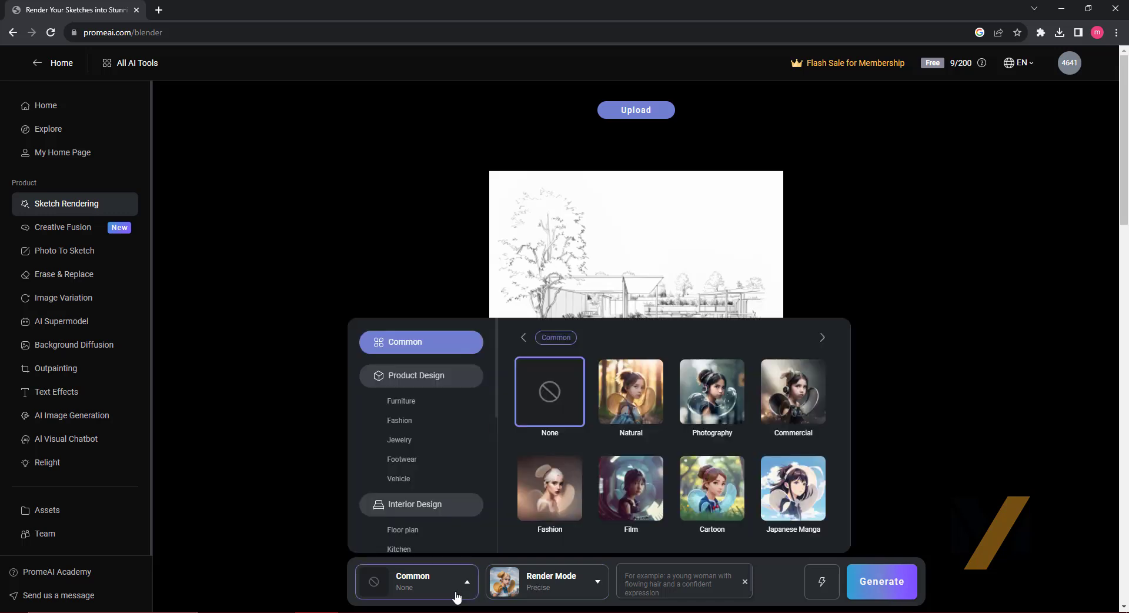
left_click(422, 421)
scroll(422, 421, "down", 2)
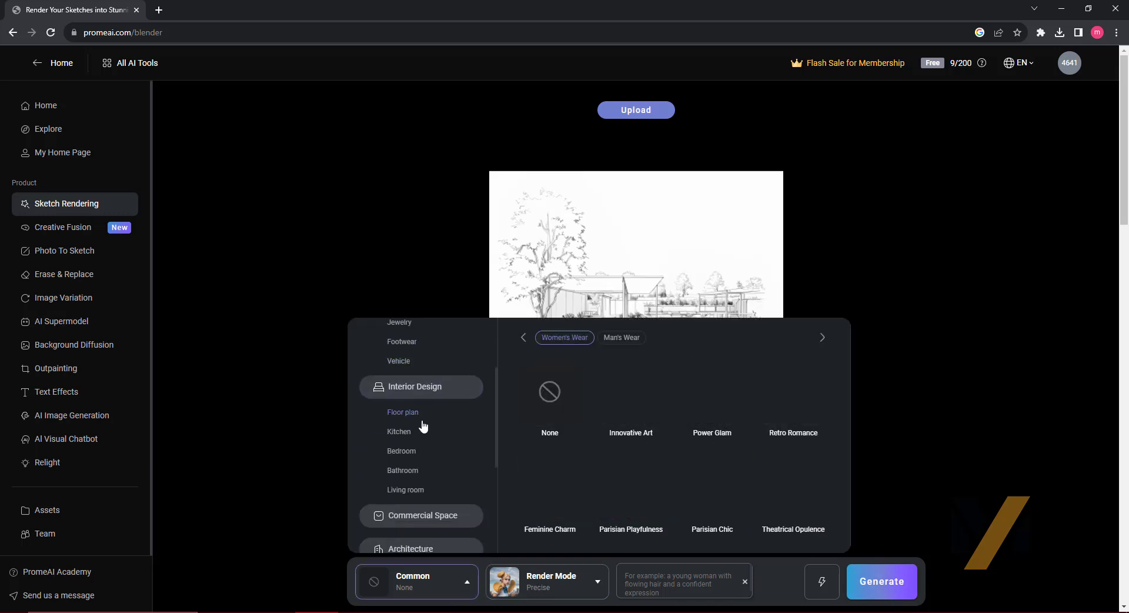
left_click(422, 418)
scroll(428, 448, "down", 3)
left_click(431, 456)
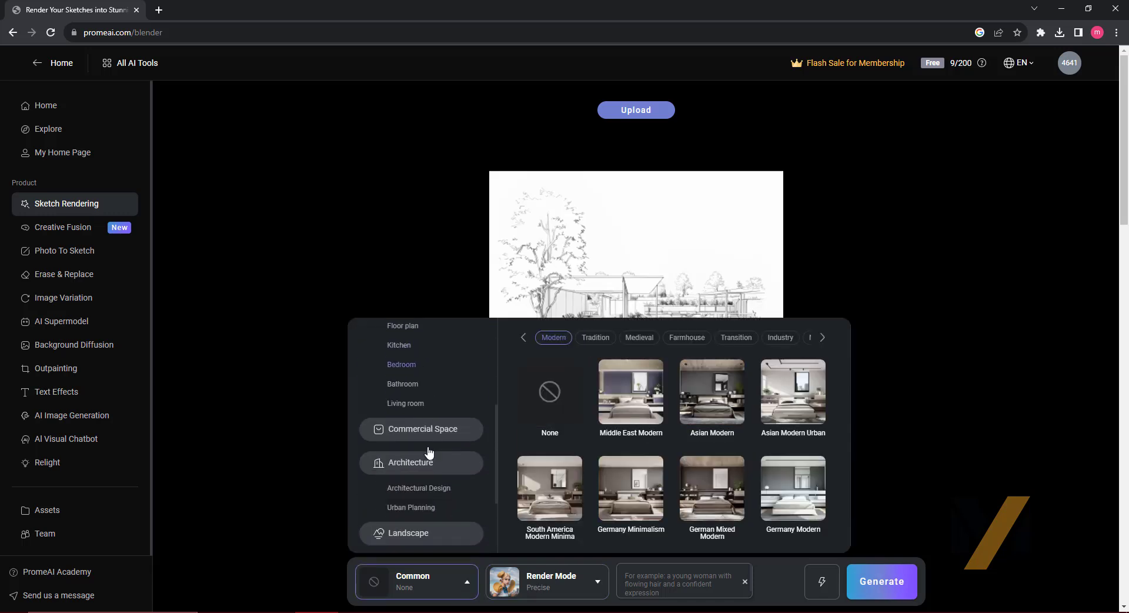
scroll(459, 465, "down", 1)
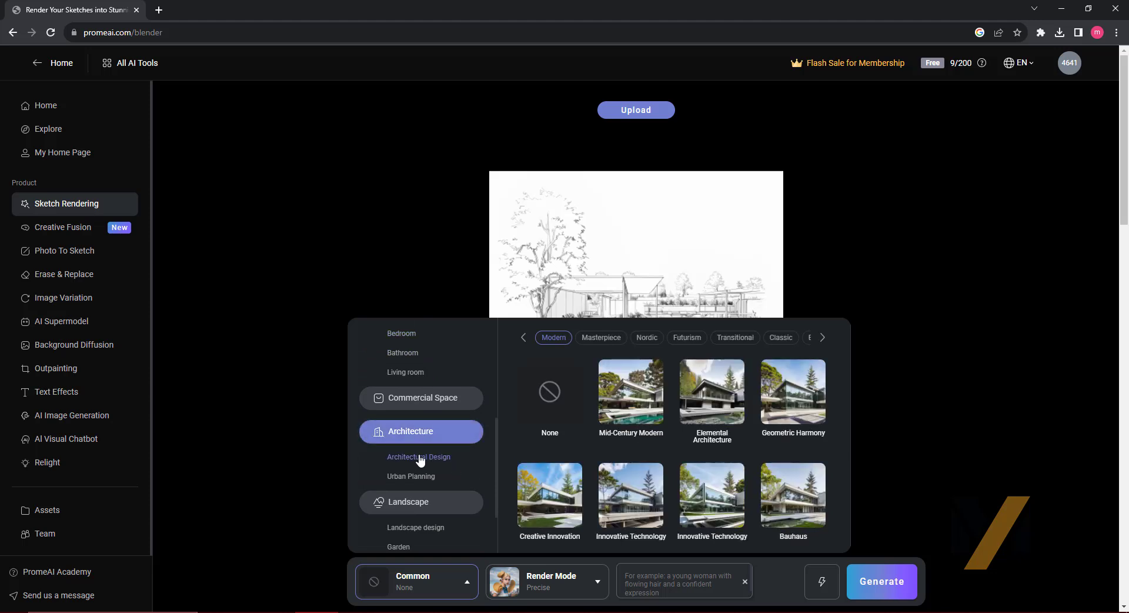
left_click(419, 478)
left_click(418, 457)
mouse_move(712, 397)
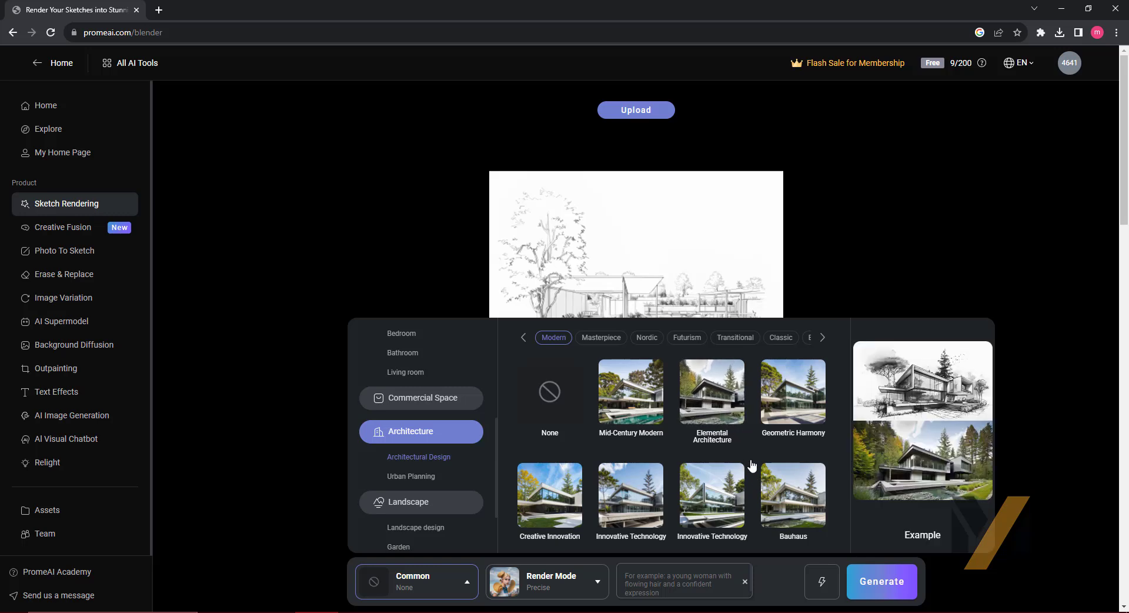
left_click(648, 404)
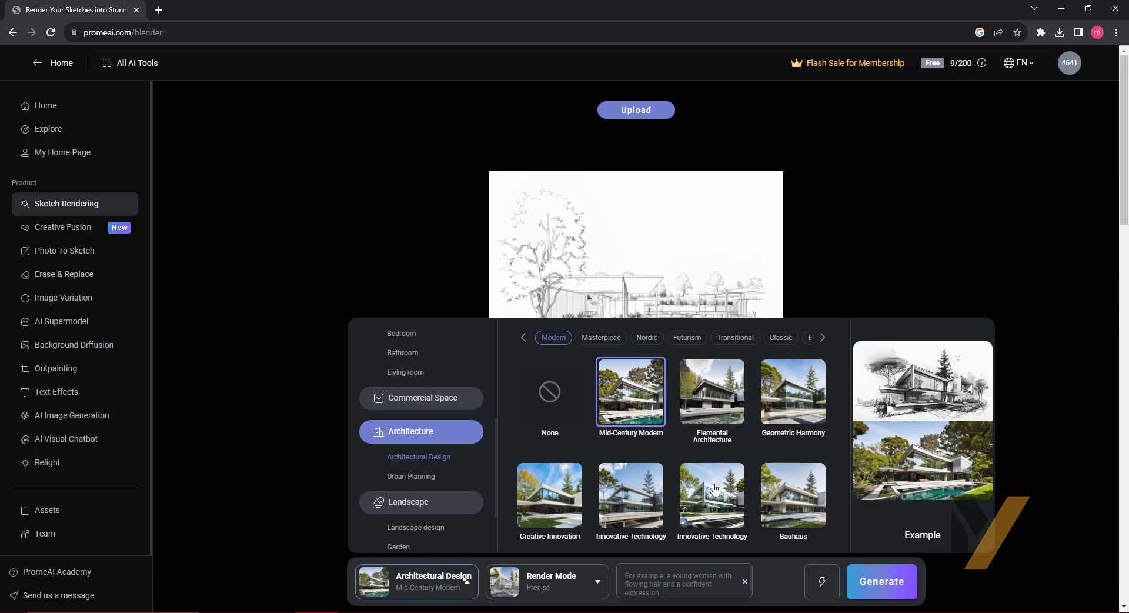
- Render the sketch and download one result at standard 608 x 430
left_click(655, 580)
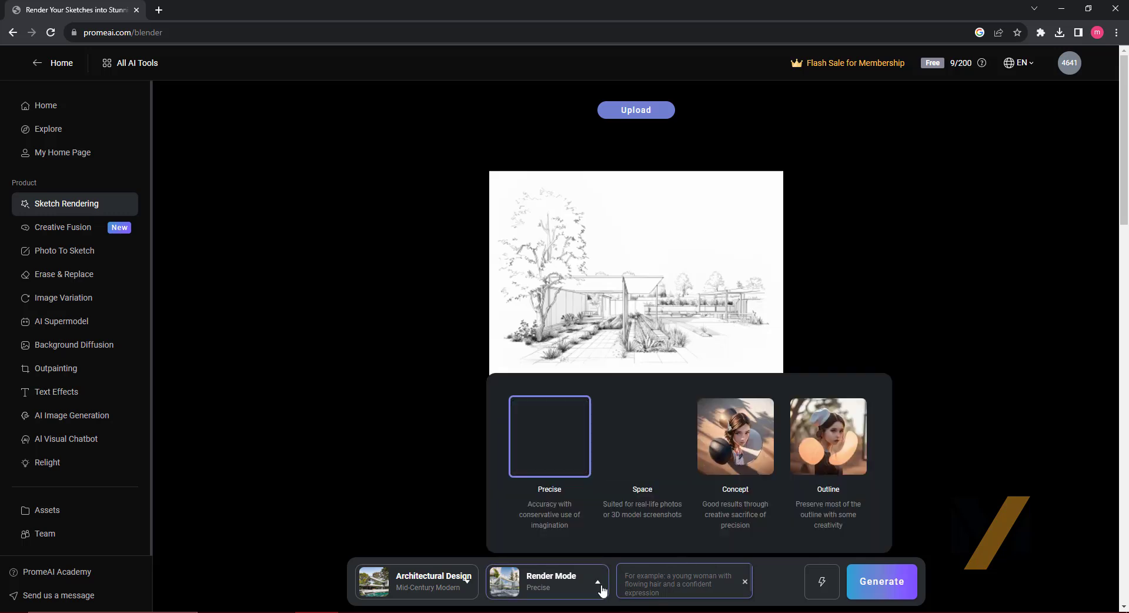
left_click(872, 591)
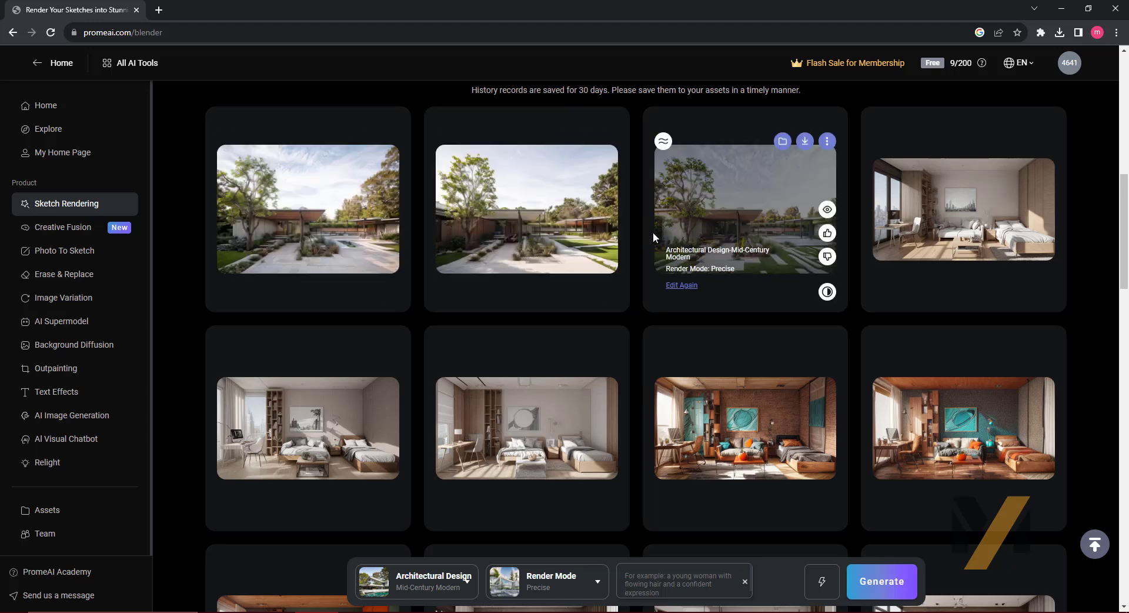
left_click(586, 141)
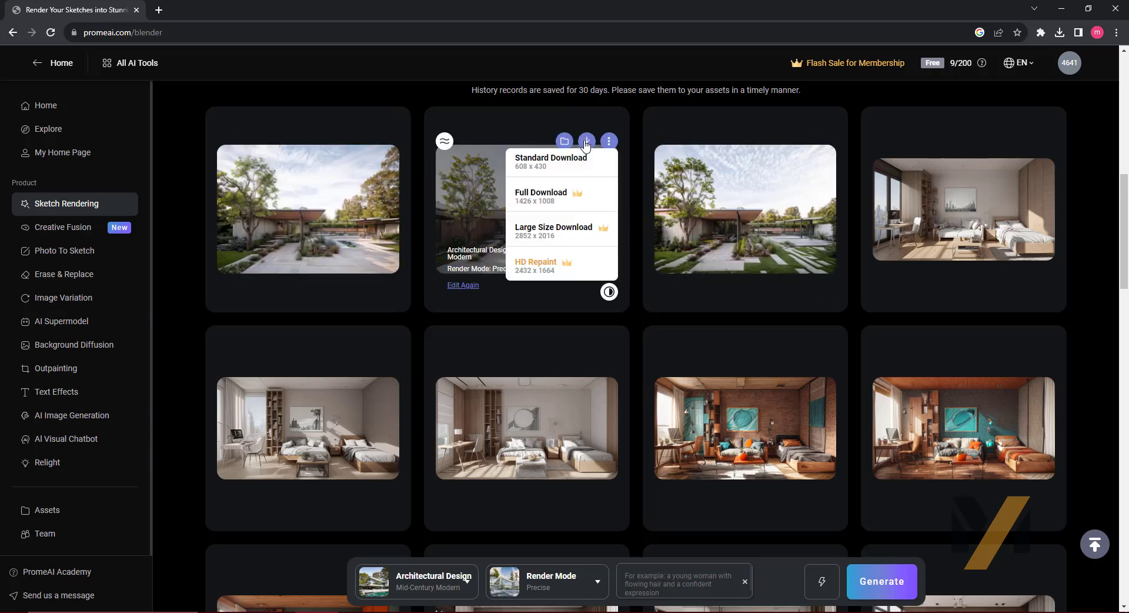
left_click(550, 161)
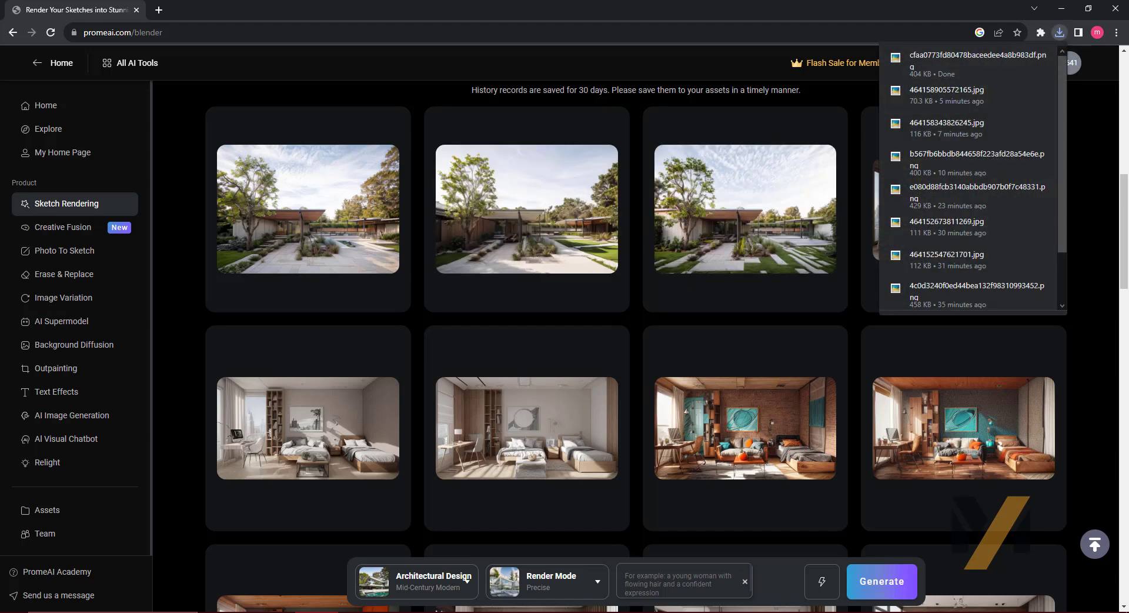
- Upscale the garden house render from 608 x 430 to 2432 x 1720 in the enhancer
left_click_drag(946, 94, 835, 603)
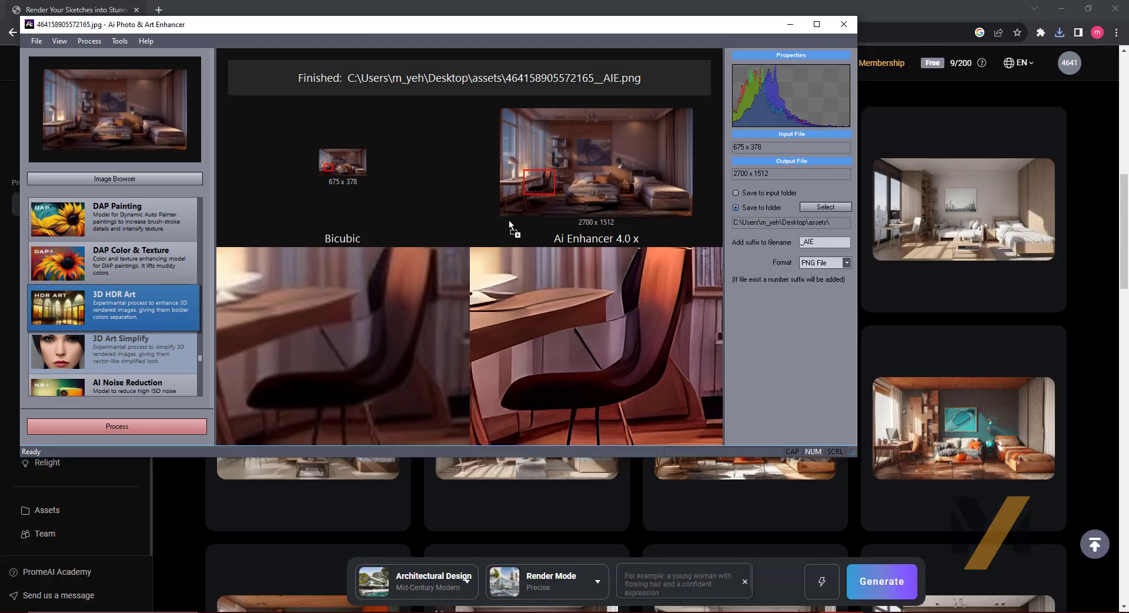
left_click_drag(526, 205, 501, 285)
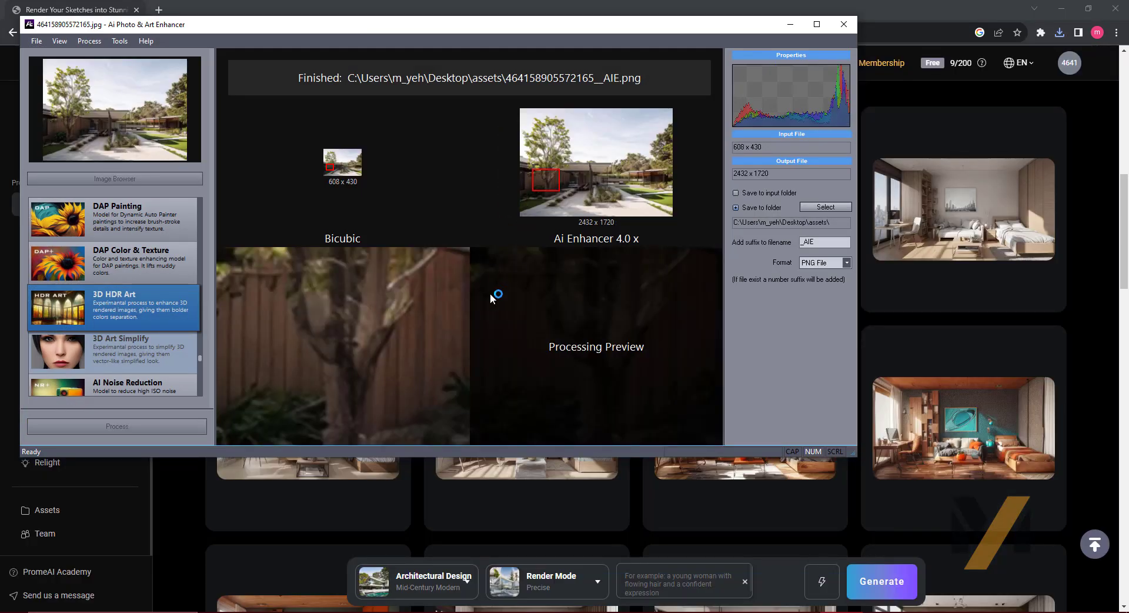
left_click(163, 426)
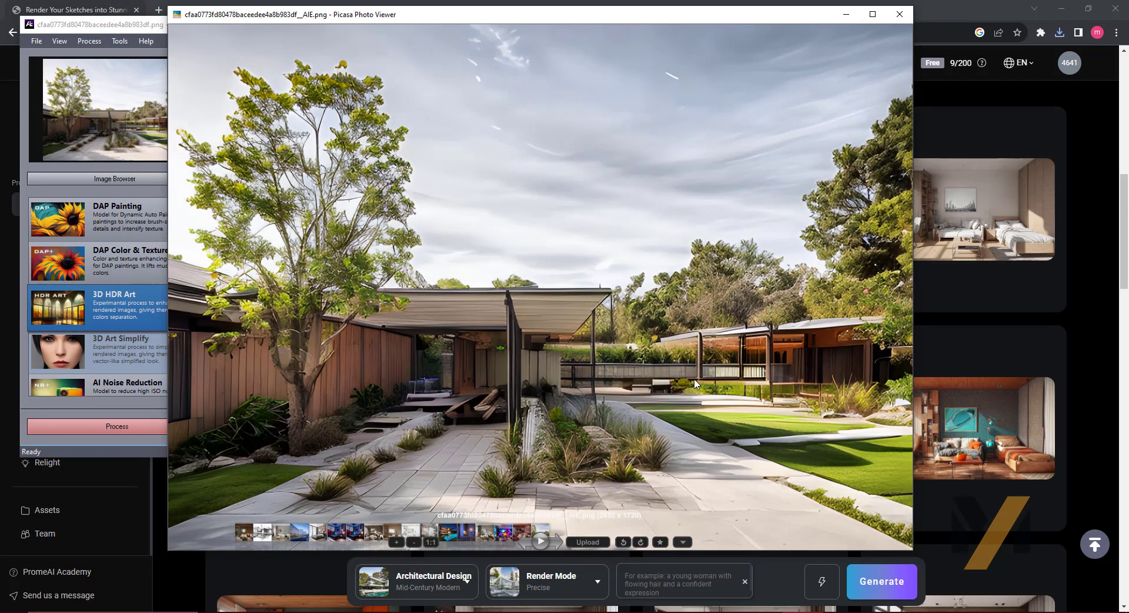
mouse_move(540, 353)
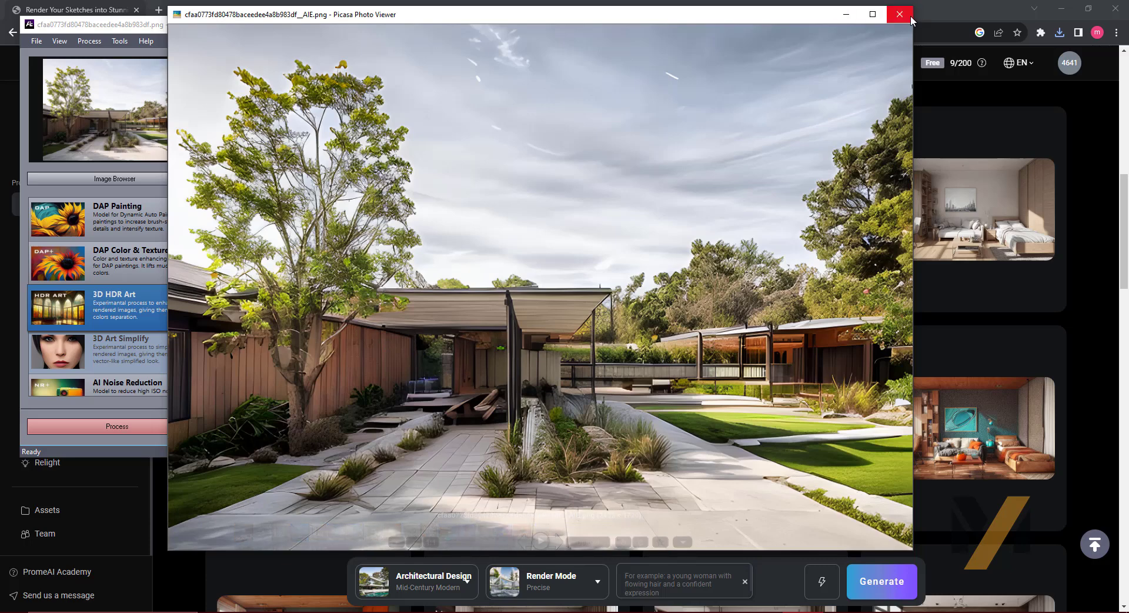
left_click(889, 14)
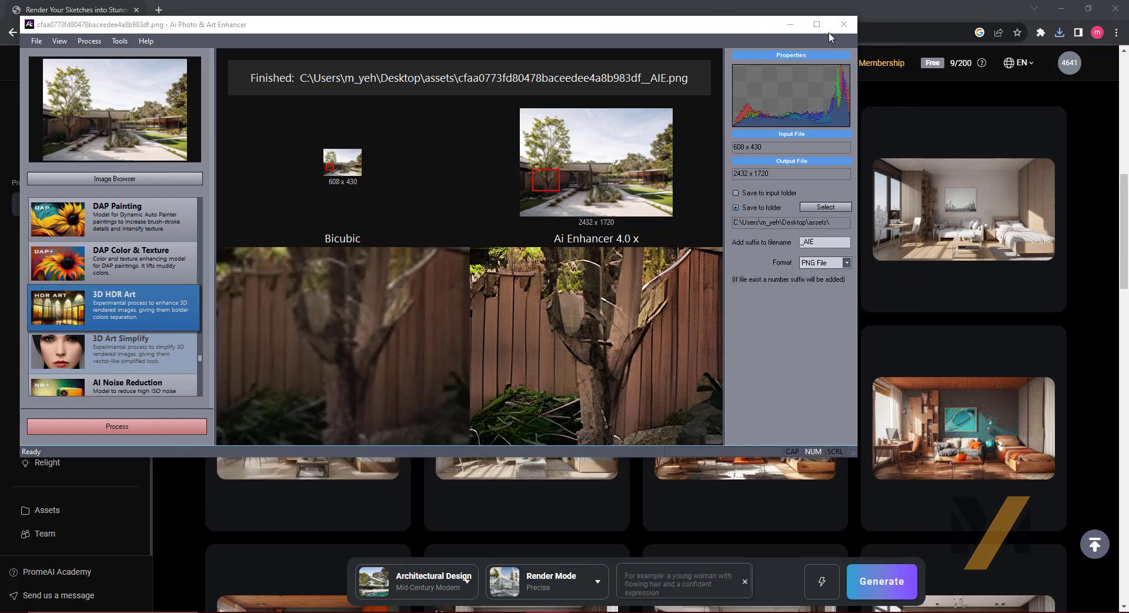
left_click(844, 24)
left_click(84, 226)
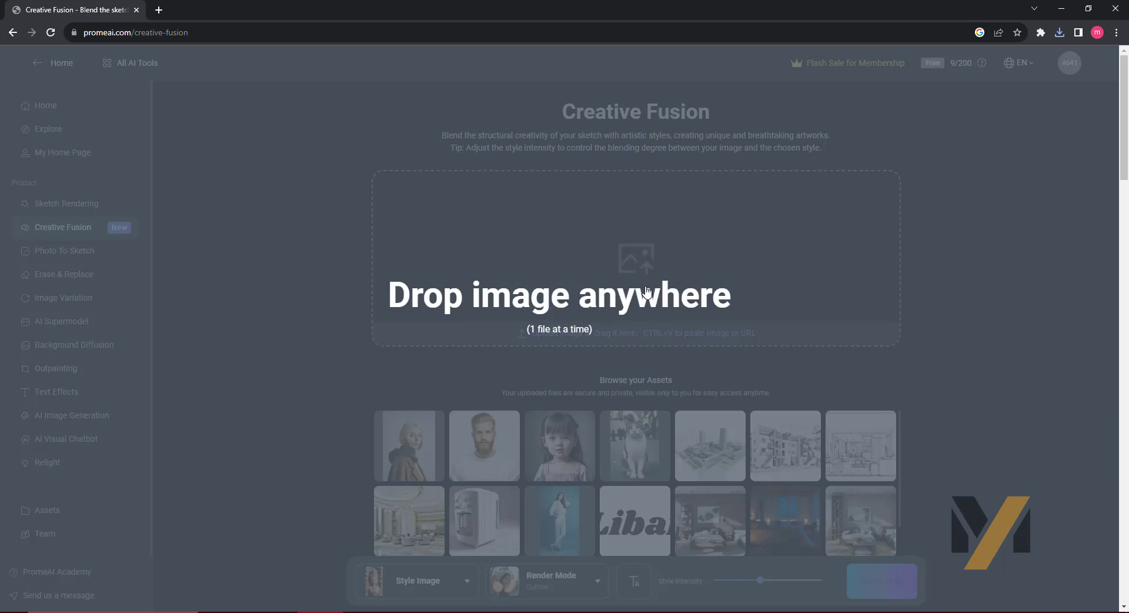
- Upload the upscaled garden house as the Creative Fusion base image and view custom style images
left_click_drag(139, 393, 646, 292)
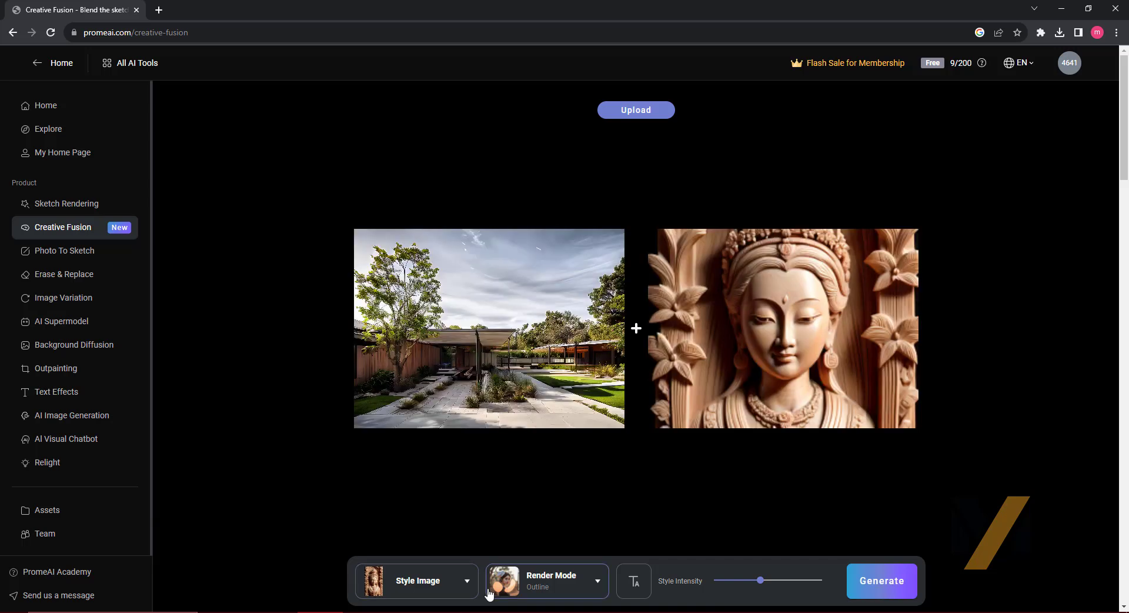
left_click(473, 583)
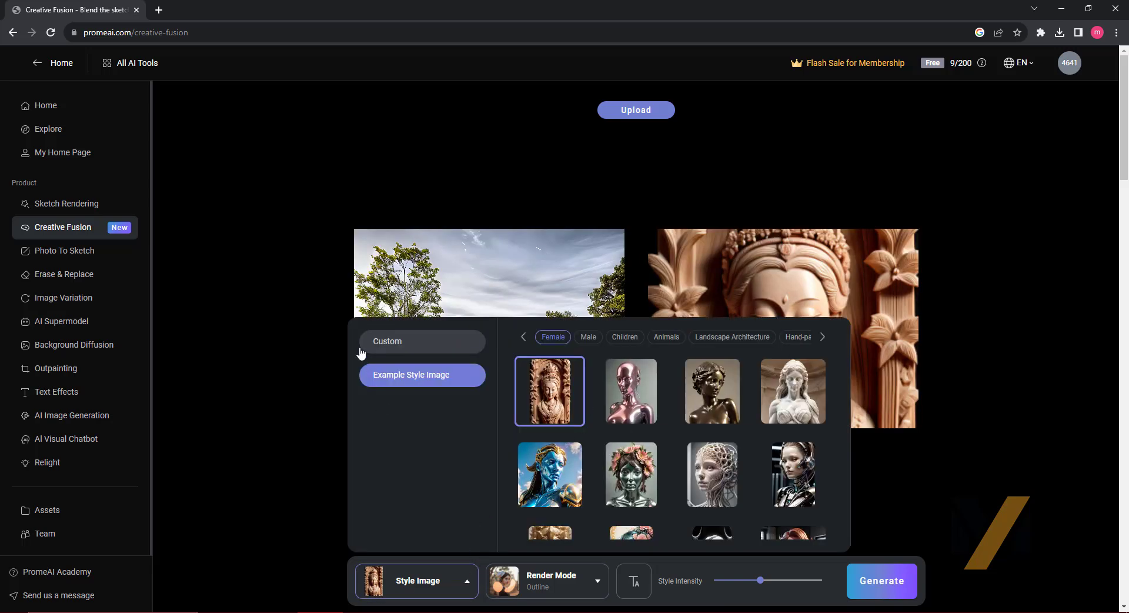
left_click(399, 341)
left_click(424, 377)
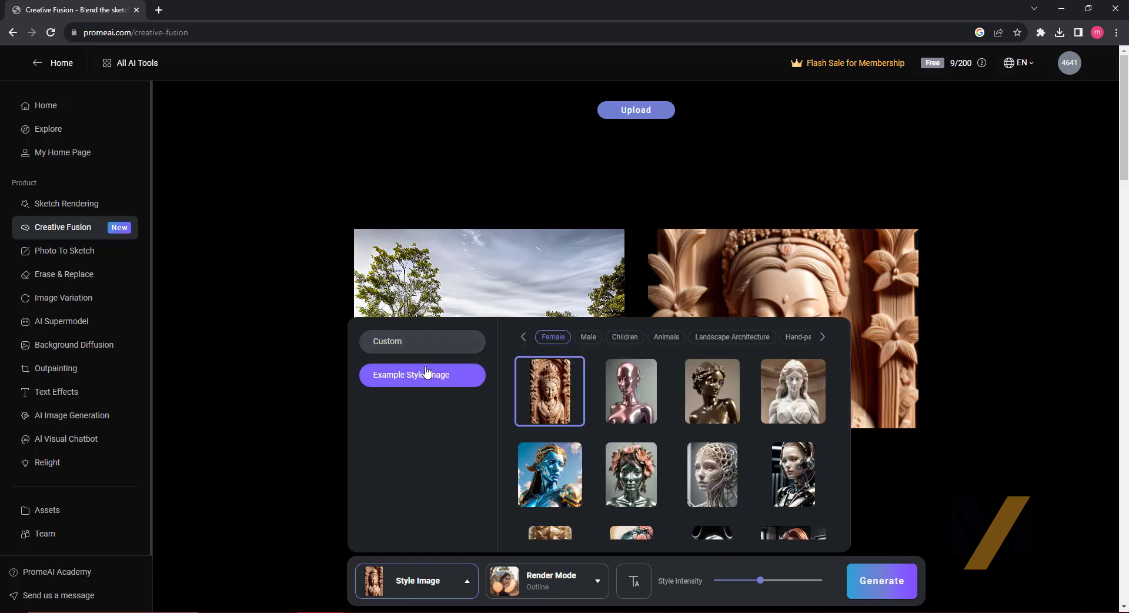
left_click(416, 347)
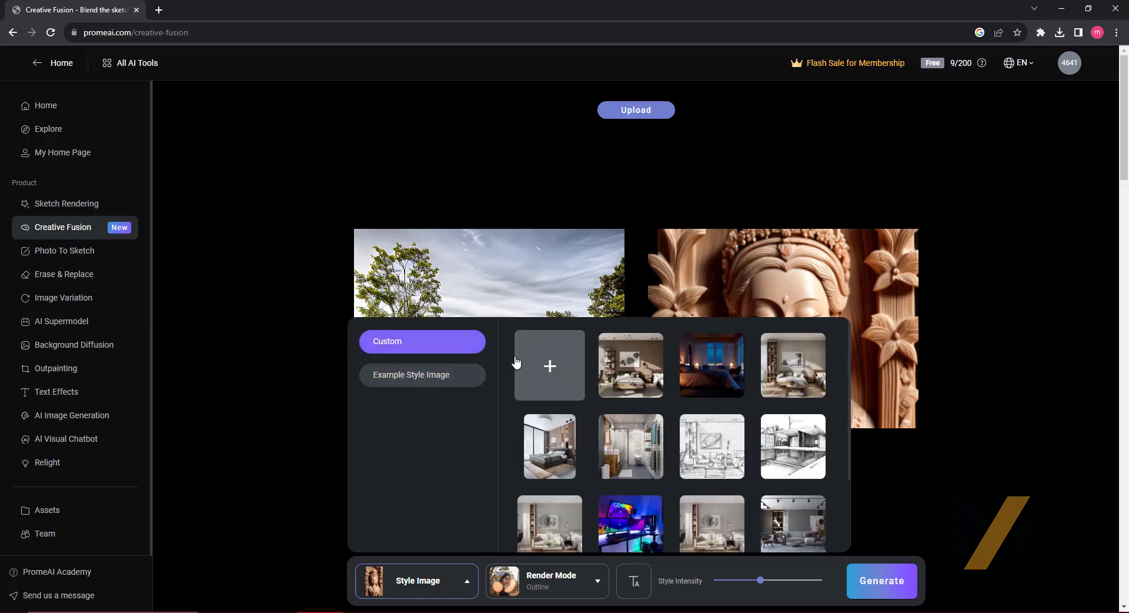
scroll(588, 417, "down", 2)
scroll(588, 418, "up", 2)
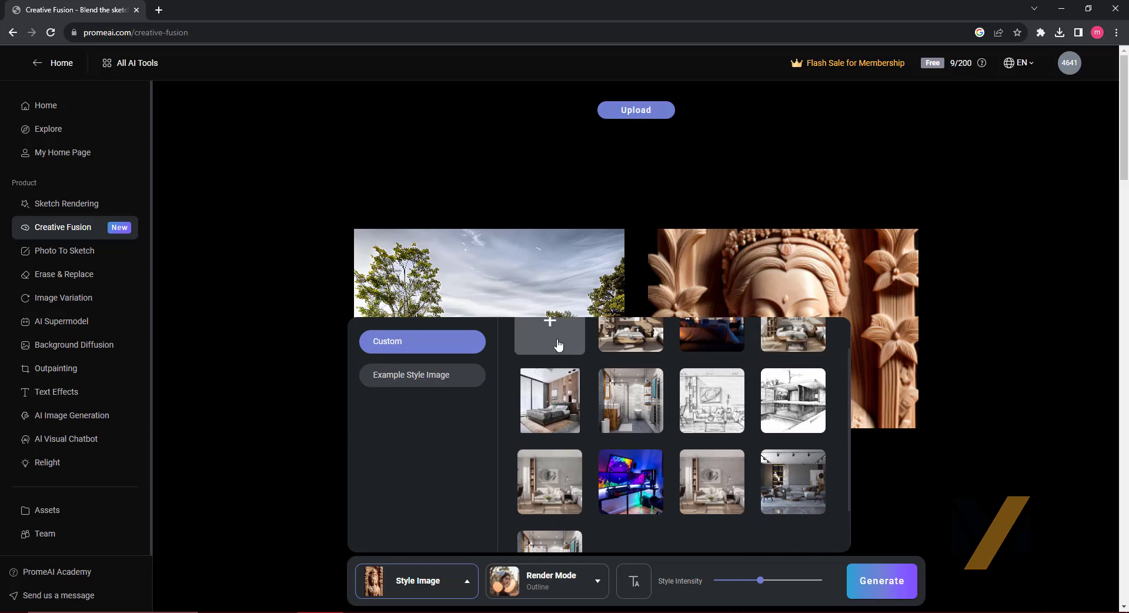
- Upload BLOG_DSC1435-HDR.jpg from the assets folder as a custom style image
left_click(549, 332)
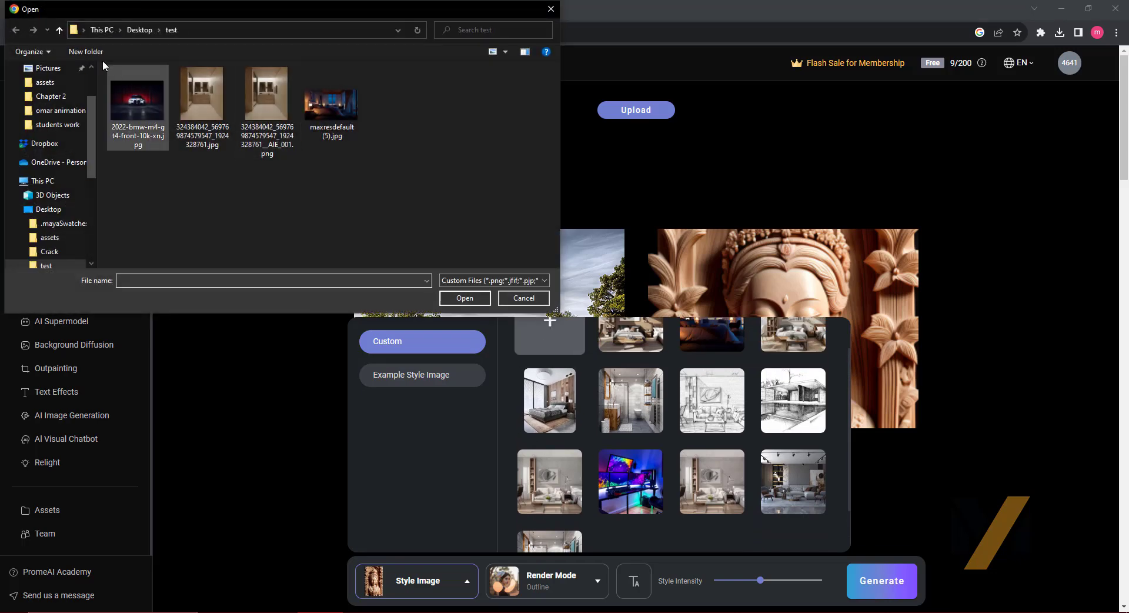
left_click(59, 30)
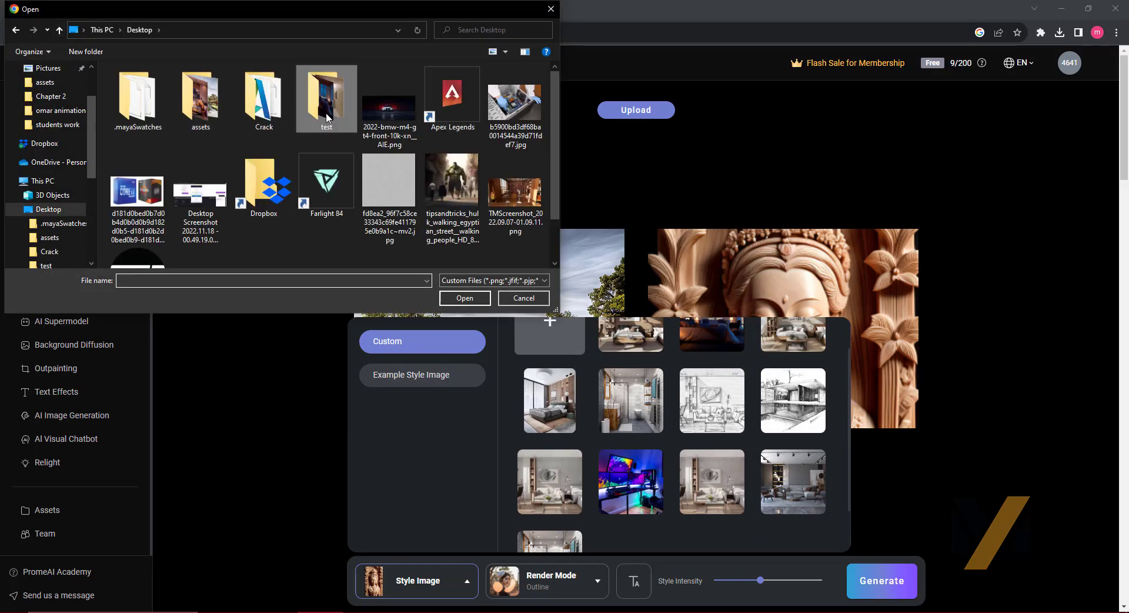
double_click(210, 125)
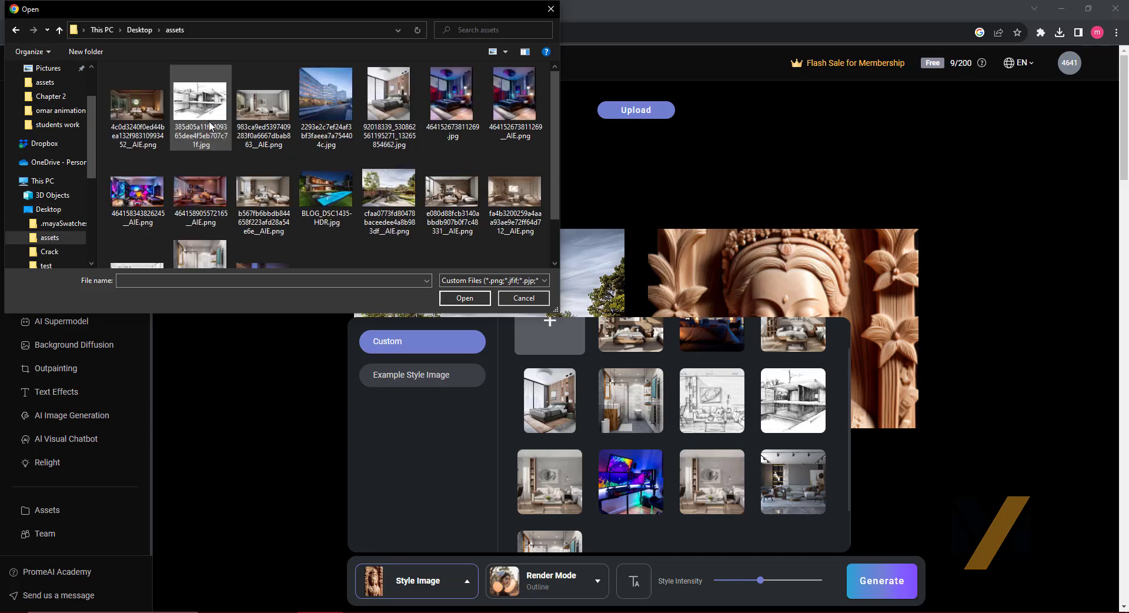
left_click(327, 194)
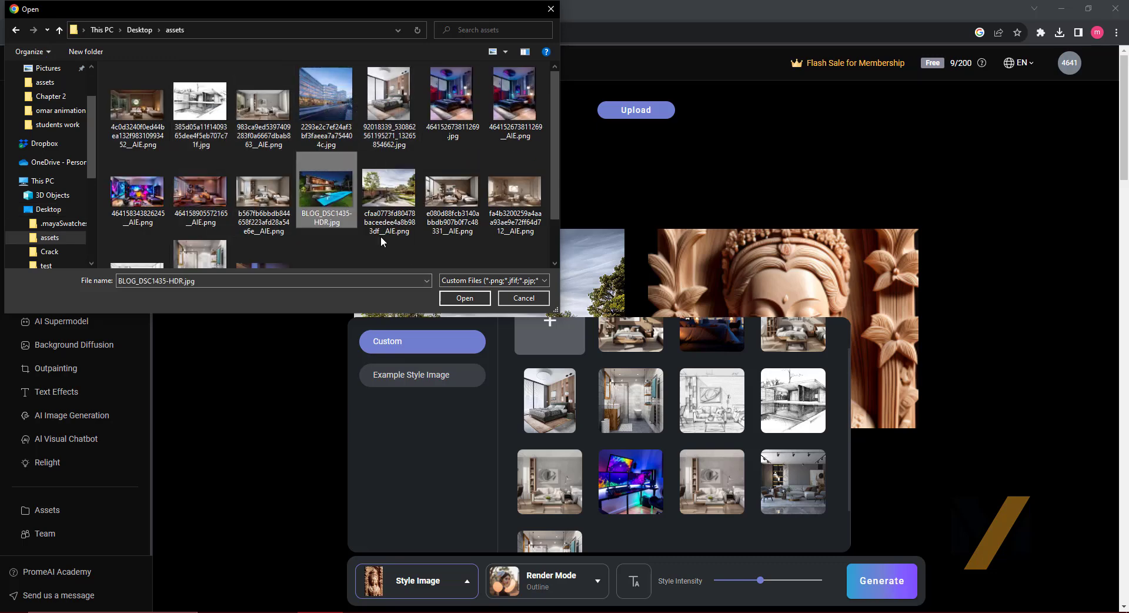
left_click(464, 298)
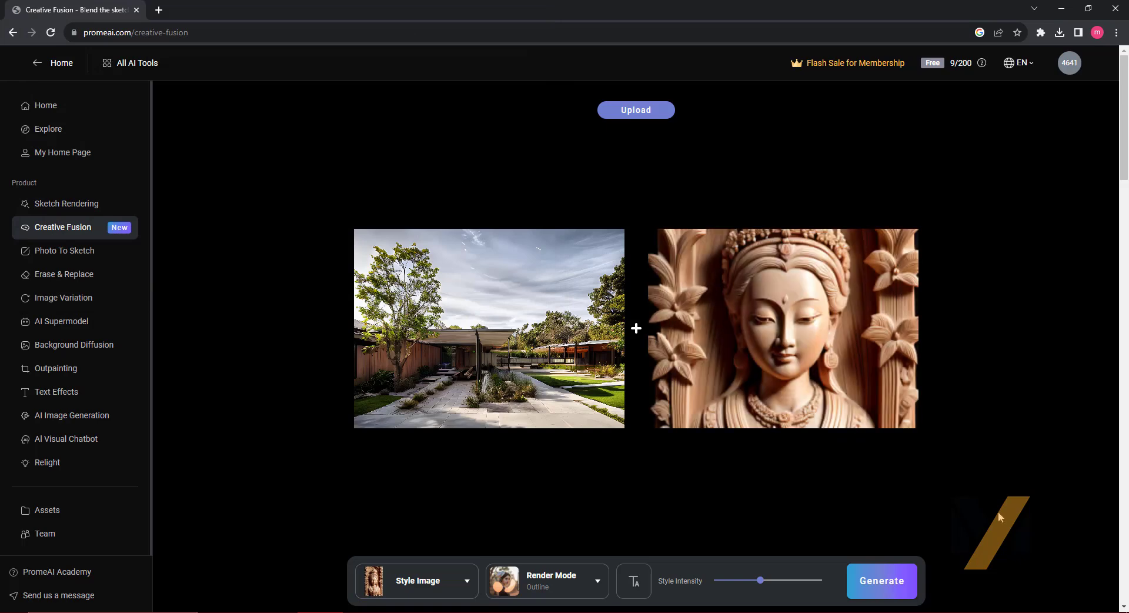
- Set the night pool-house photo as the custom Creative Fusion style image and generate the fusion batch
left_click(468, 582)
left_click(417, 346)
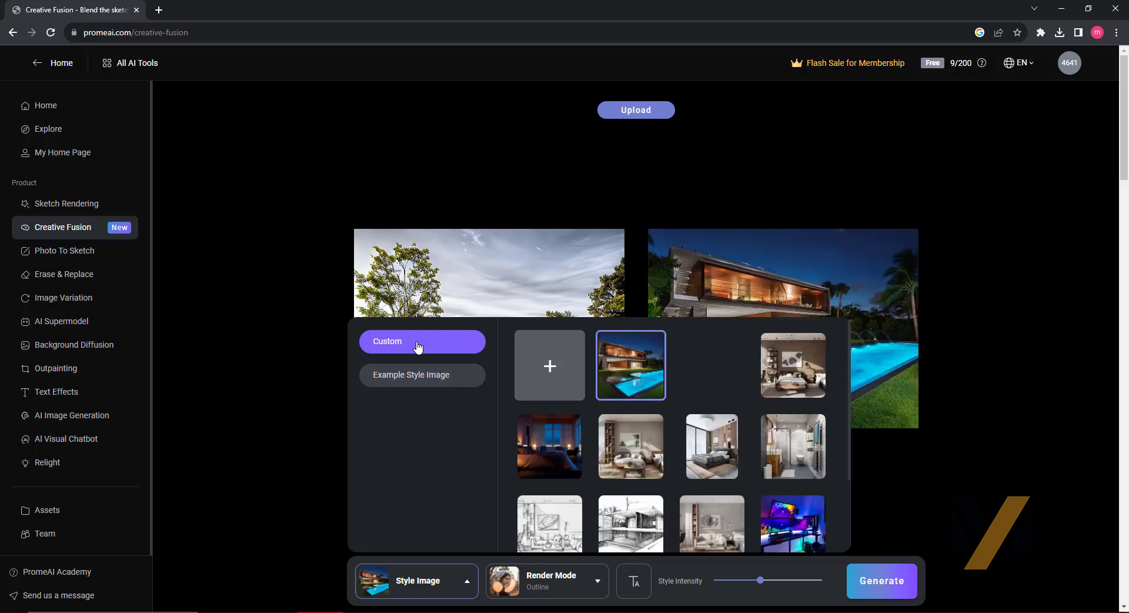
left_click(999, 327)
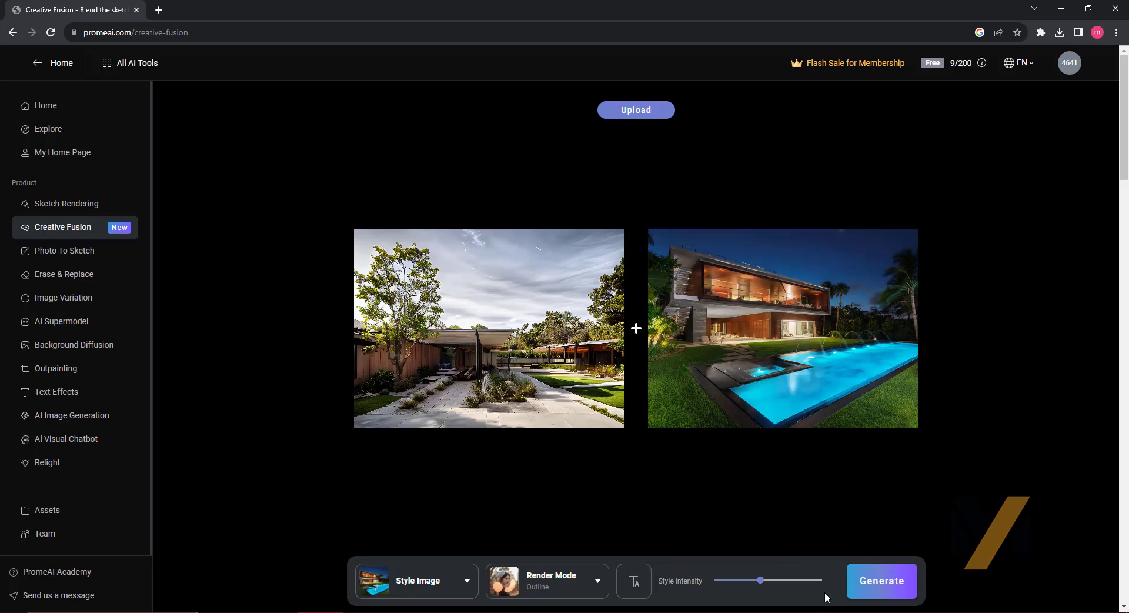
left_click(860, 589)
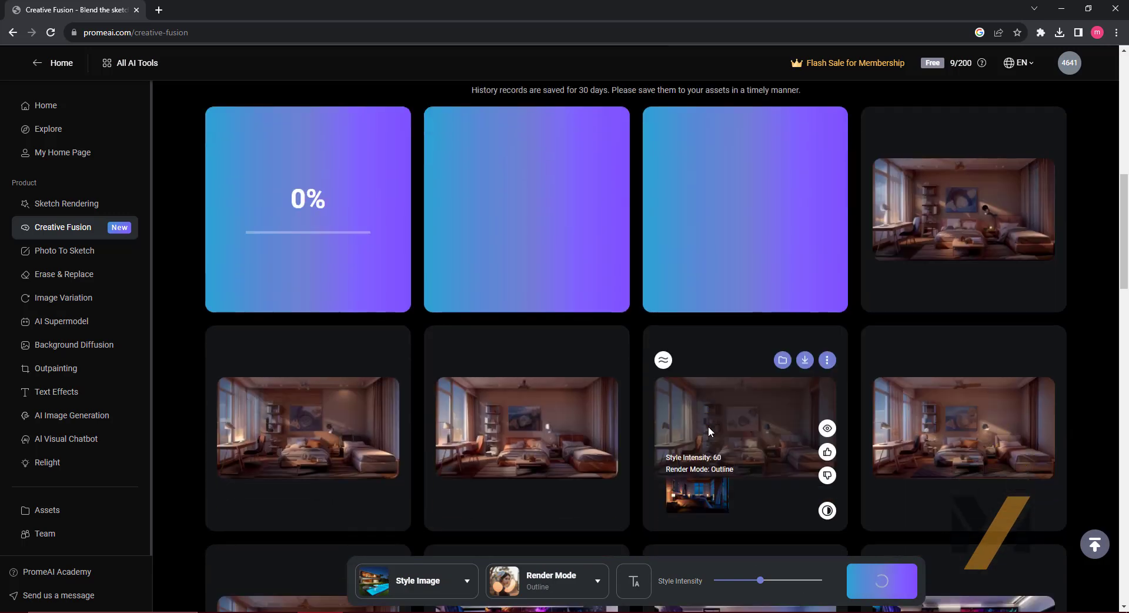